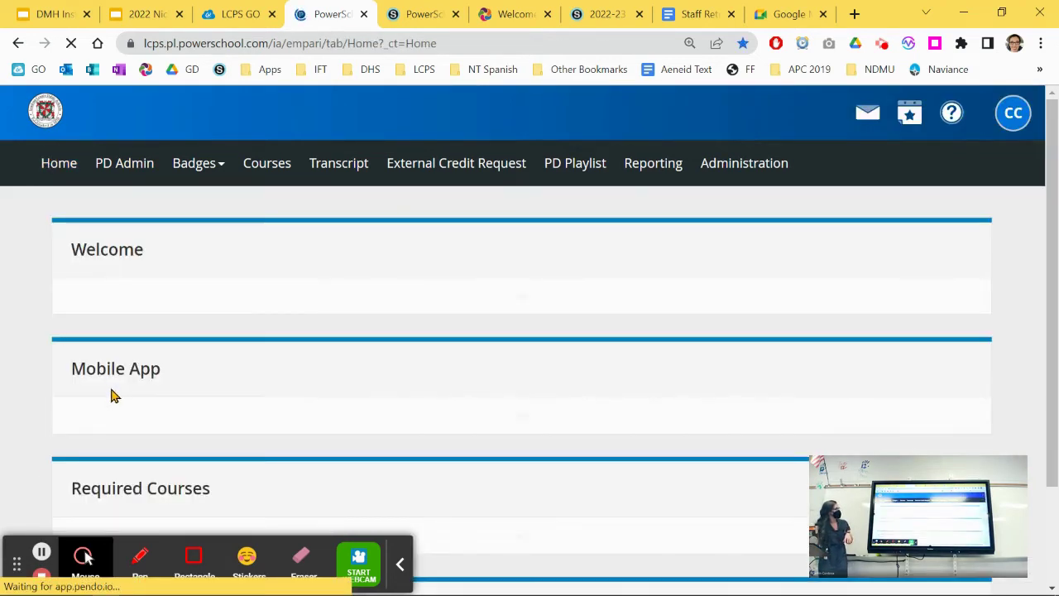
- Look through the home page sections from the welcome video and mobile app information to the recommended courses
scroll(114, 395, down, 1)
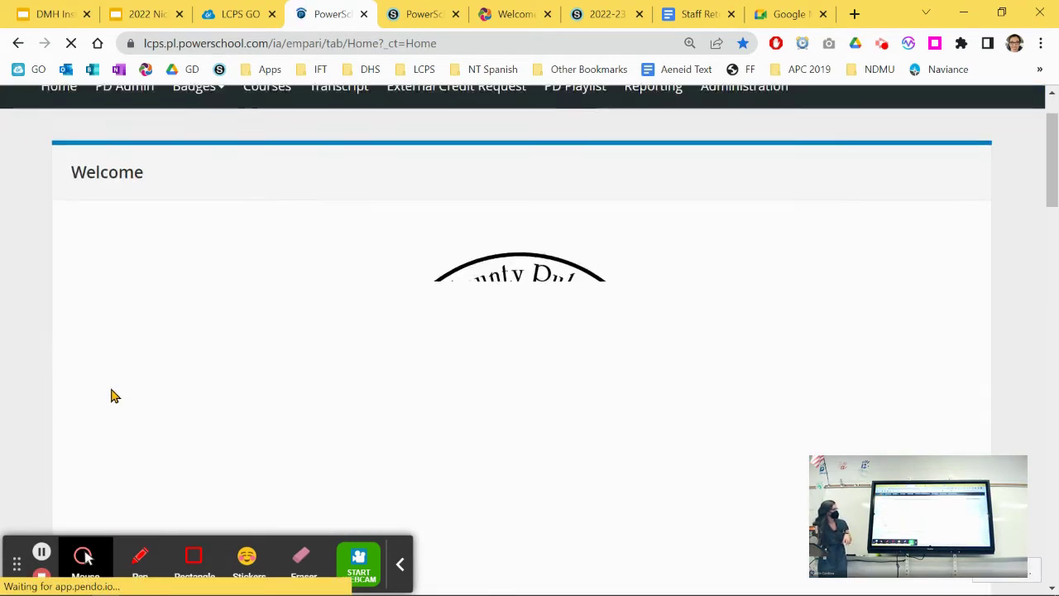
scroll(114, 395, down, 4)
scroll(110, 387, down, 3)
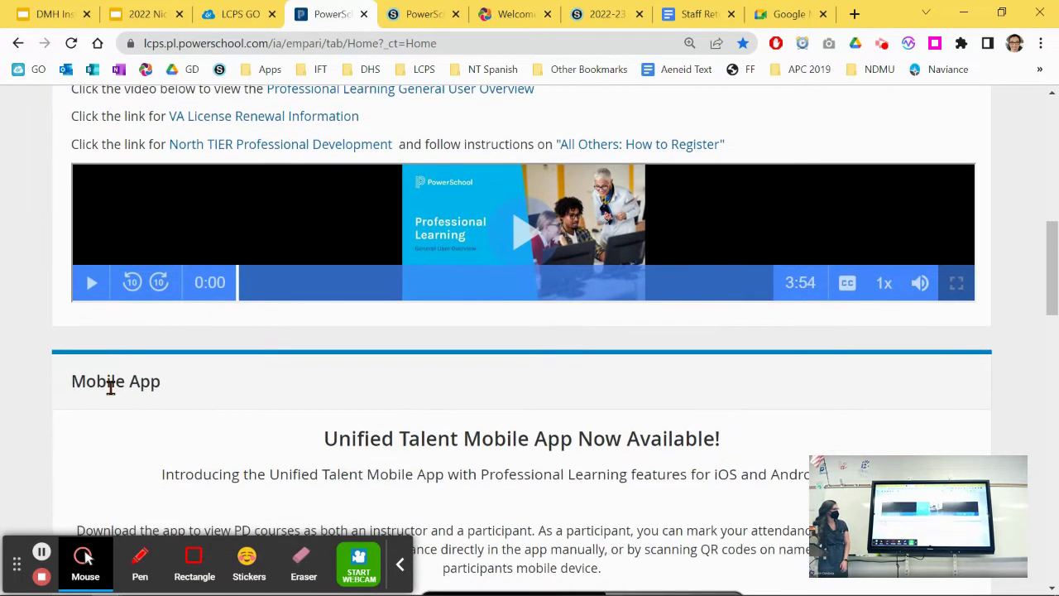
scroll(114, 395, down, 5)
scroll(114, 395, down, 8)
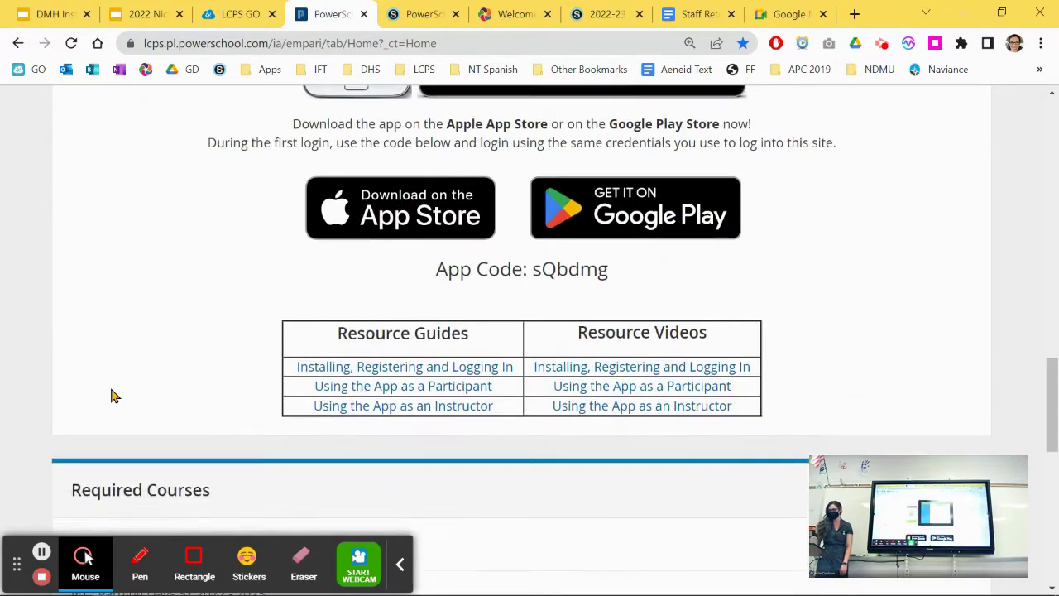
scroll(113, 396, down, 3)
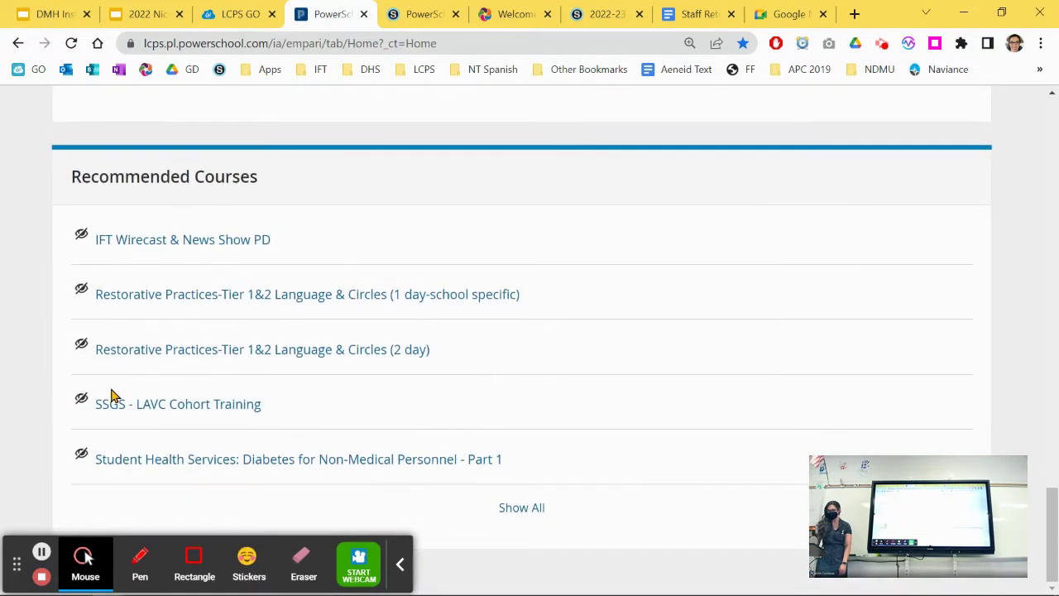
scroll(114, 395, up, 20)
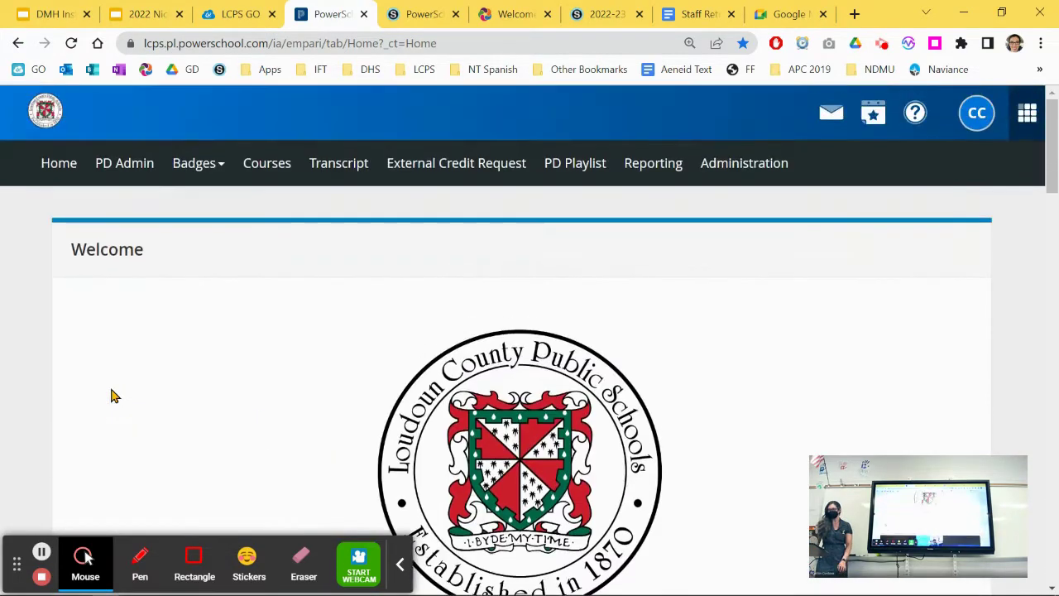
- Open the Courses page and review the course search, My Courses and the tags for finding courses
click(281, 157)
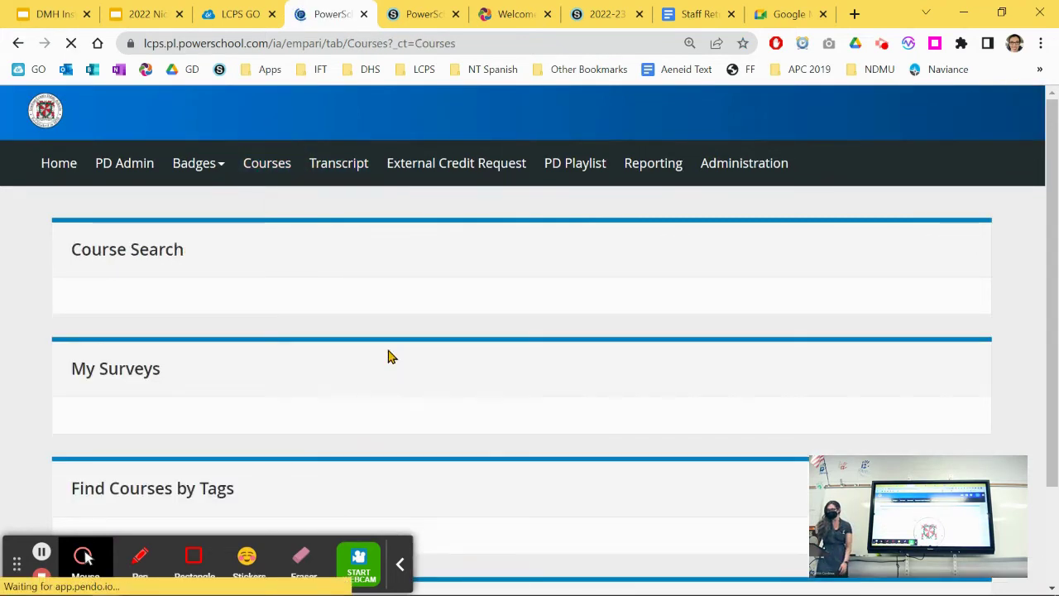
scroll(389, 355, down, 2)
scroll(389, 356, down, 5)
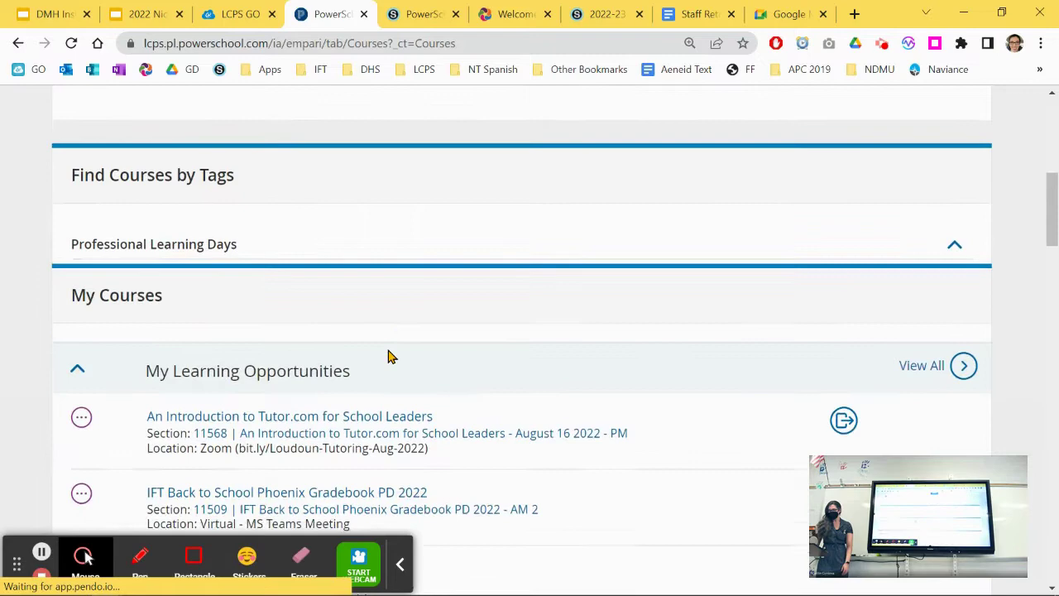
scroll(389, 356, down, 13)
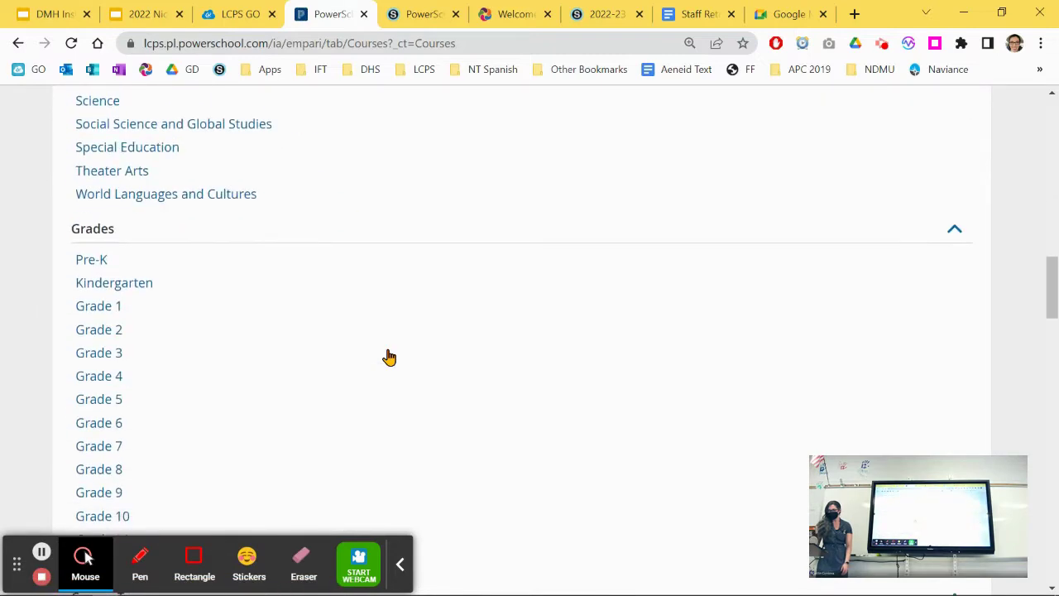
scroll(389, 356, down, 8)
scroll(389, 356, up, 12)
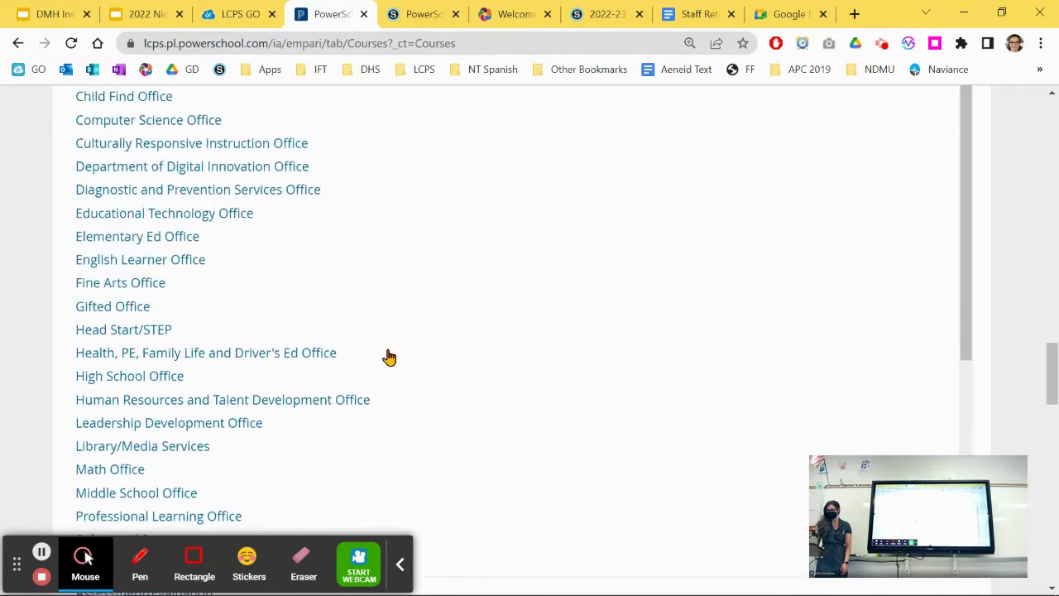
scroll(389, 357, up, 10)
scroll(389, 357, down, 4)
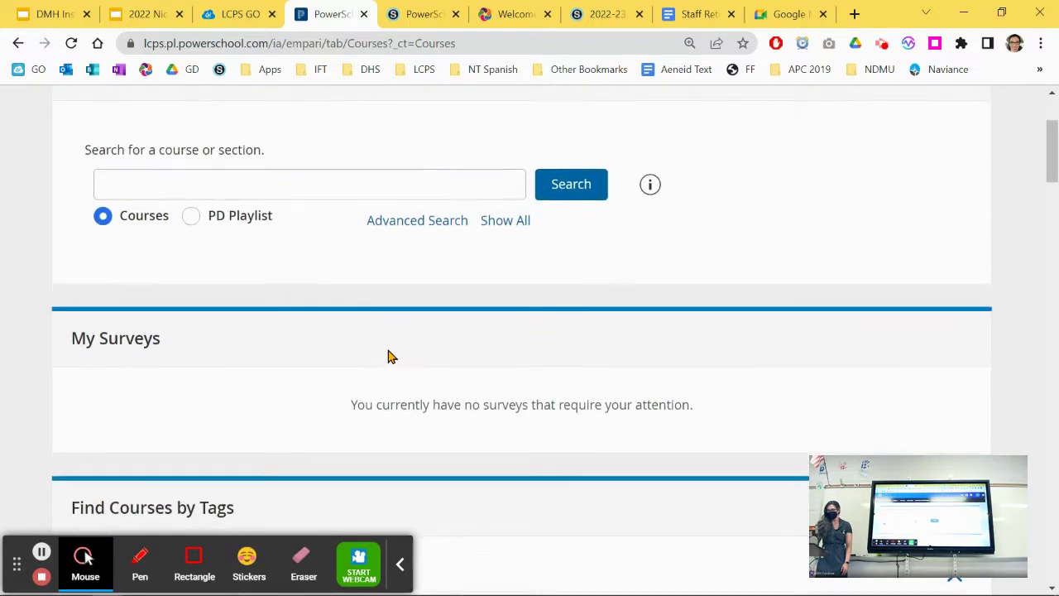
scroll(389, 356, down, 2)
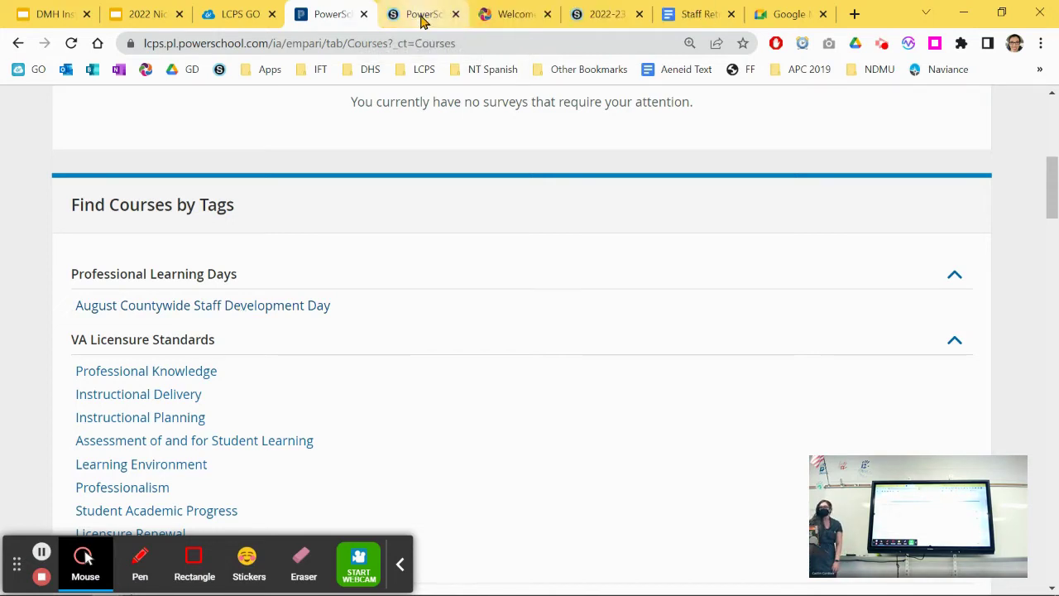
- Switch to the Schoology course and start a new annotations assignment using the file Rotations Staff Training Sign In Sheet.pdf
click(421, 15)
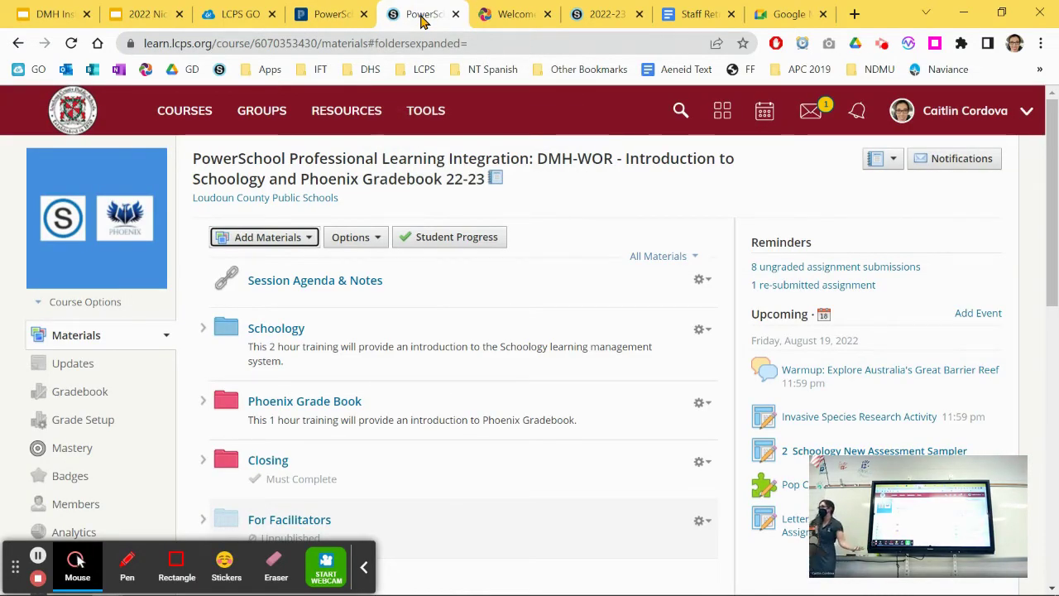
click(306, 239)
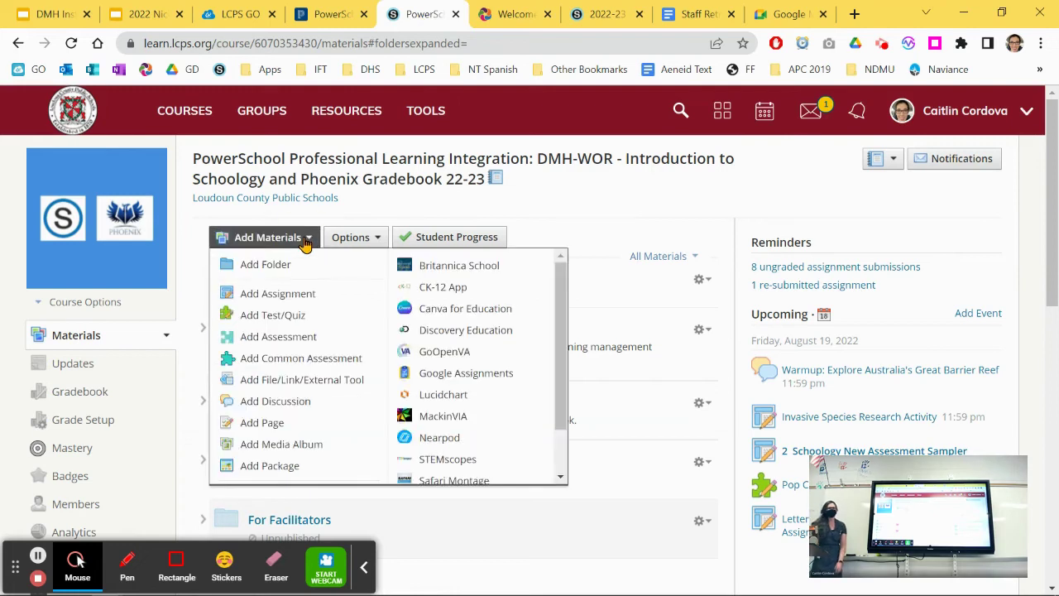
click(300, 295)
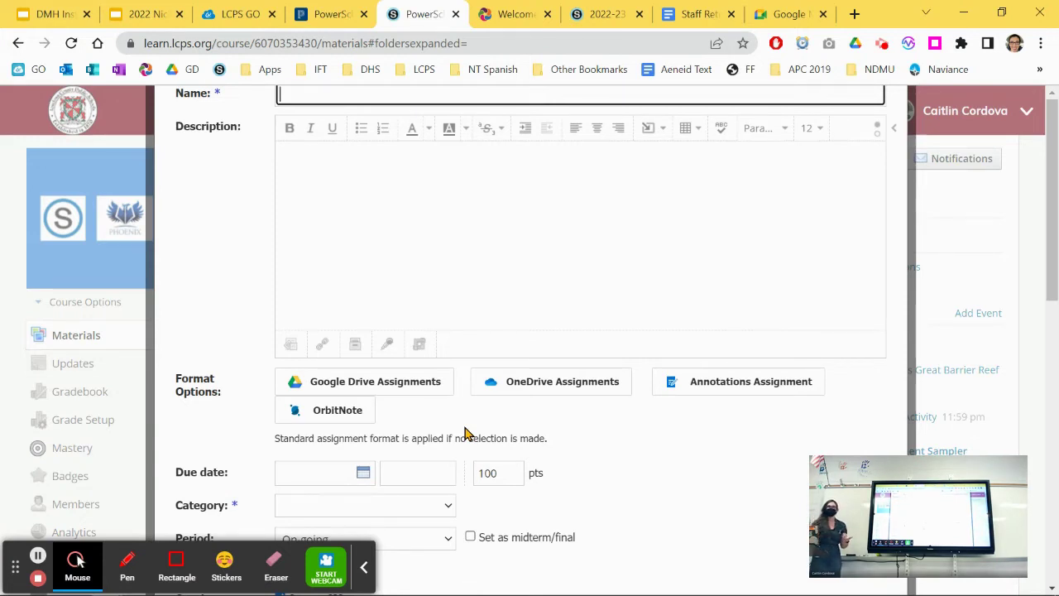
click(747, 384)
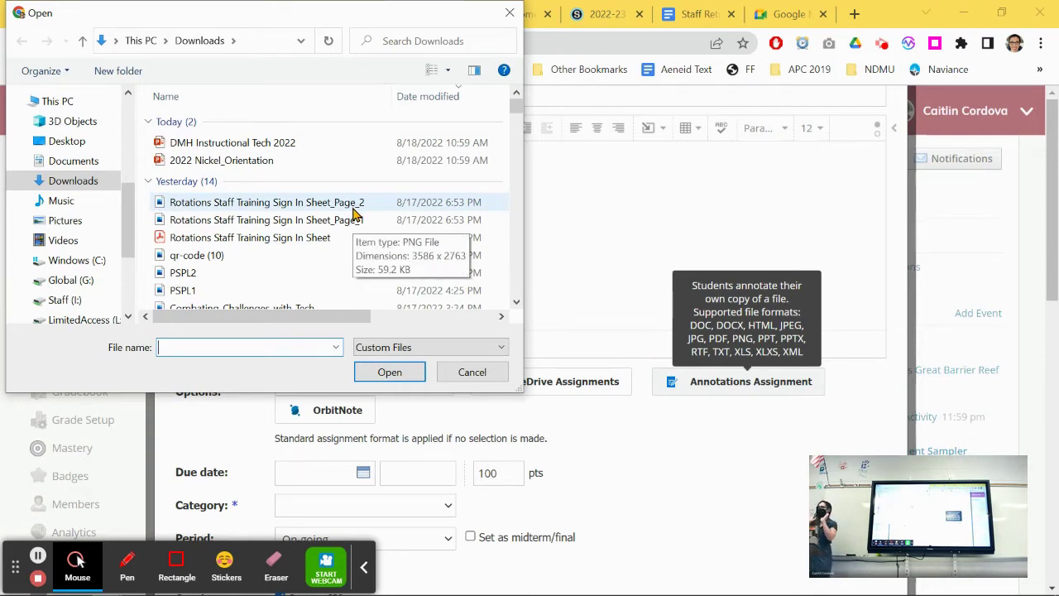
click(240, 239)
click(402, 373)
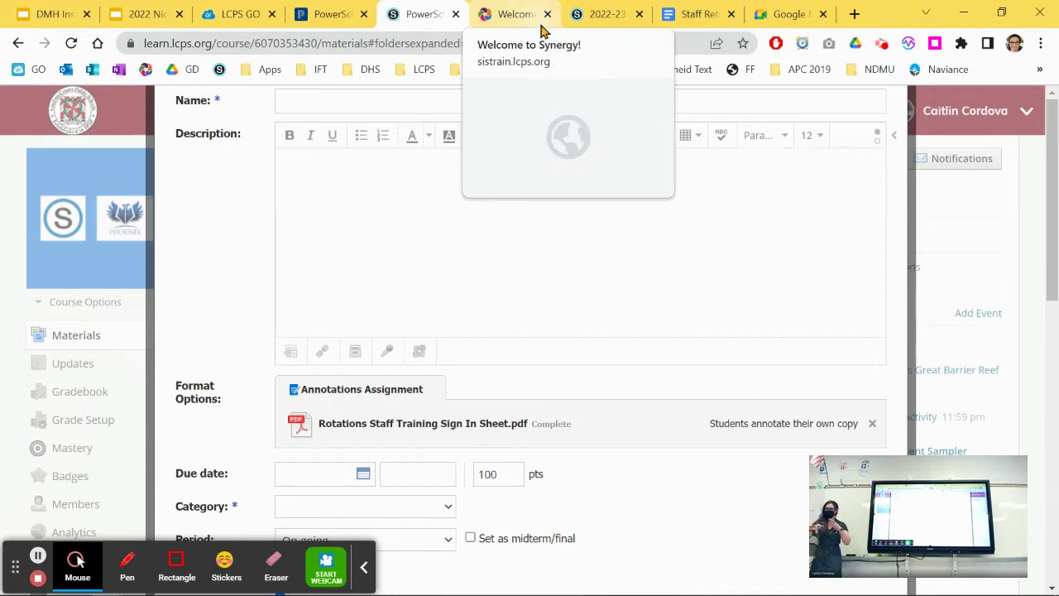
- Switch to the Synergy training site and log in with the prefilled credentials
click(504, 15)
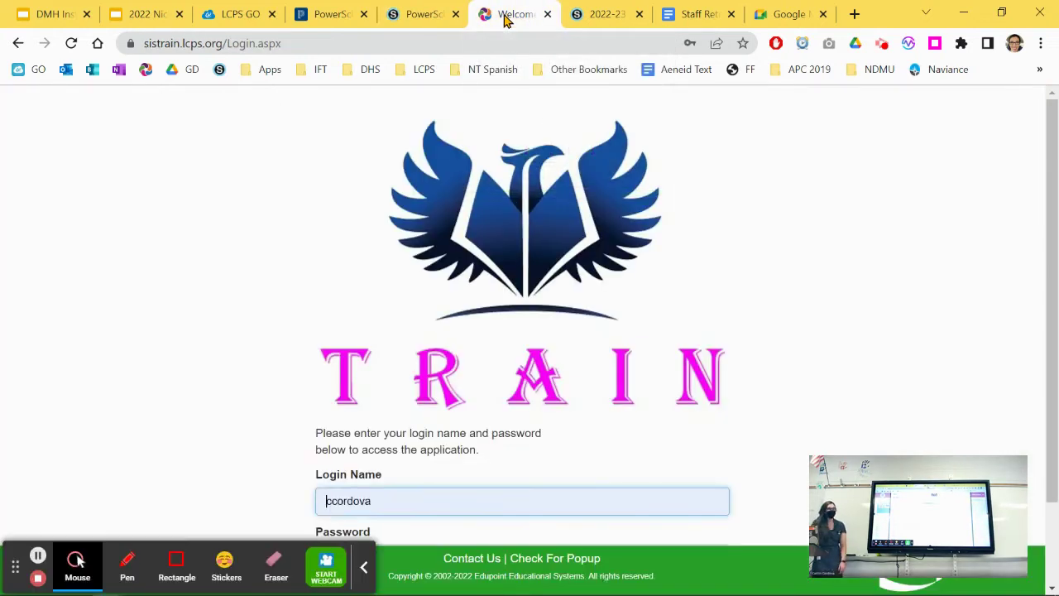
scroll(369, 375, down, 1)
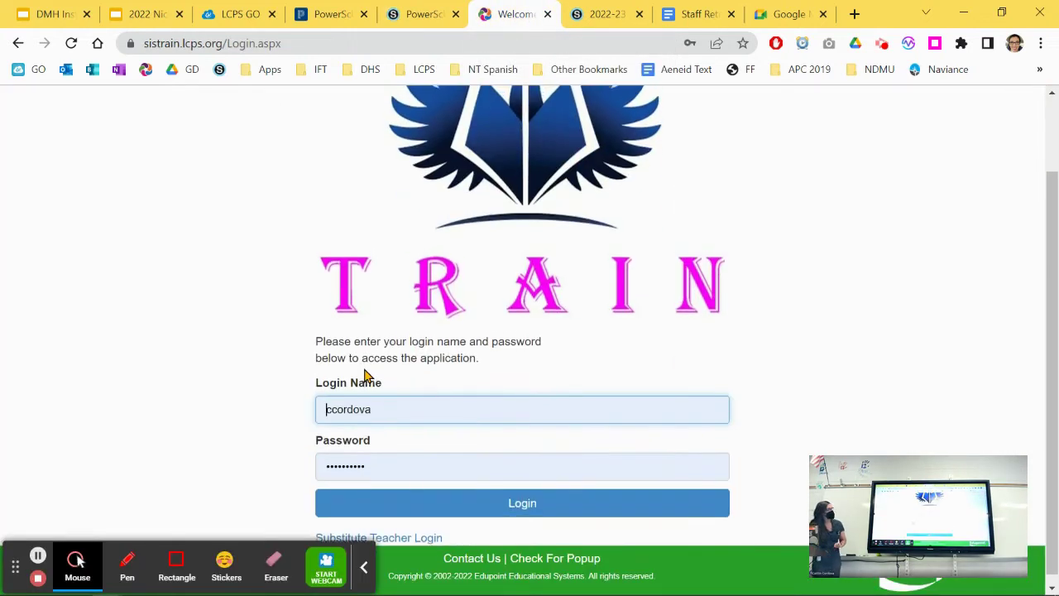
click(480, 507)
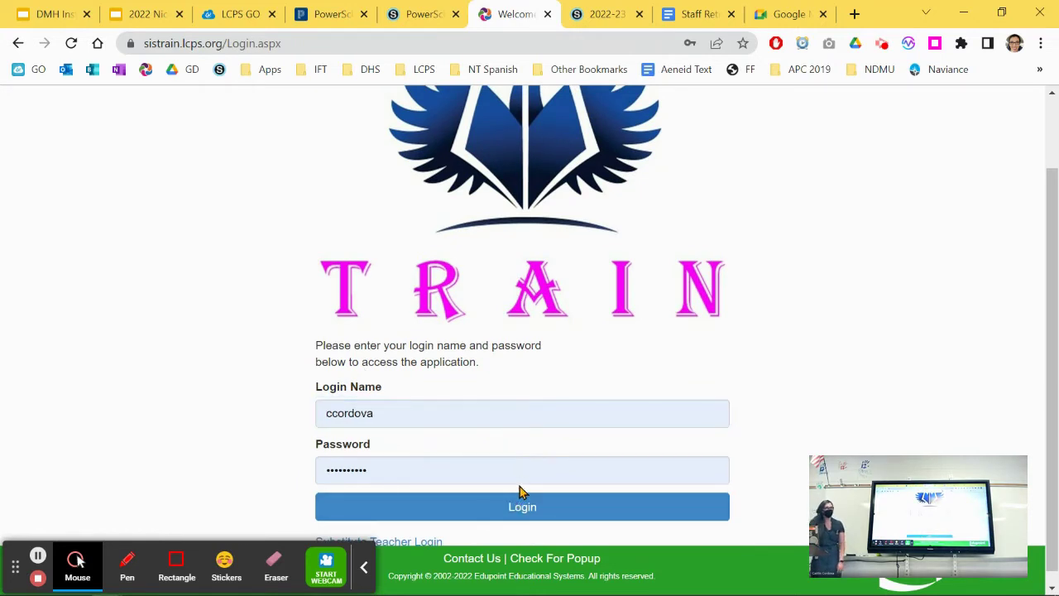
click(521, 506)
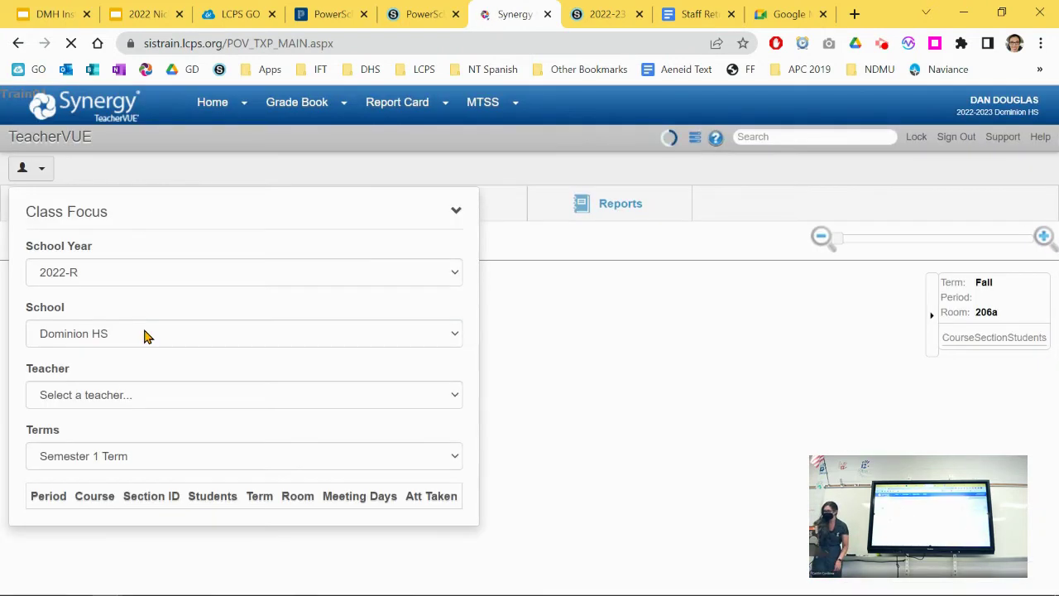
- Set the class focus to the first teacher whose surname begins with "Kn"
click(182, 394)
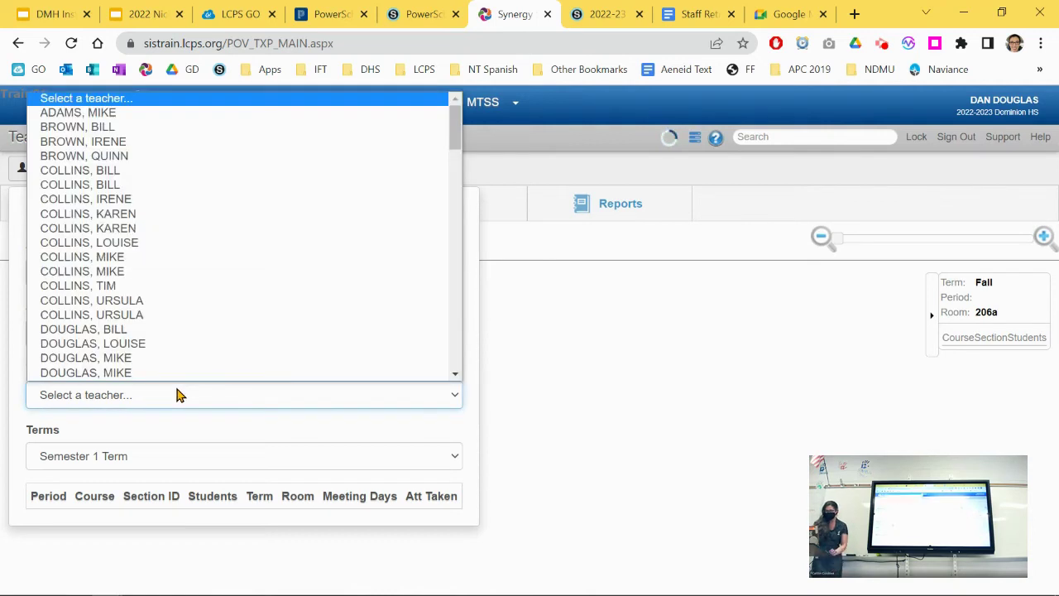
key(k)
key(n)
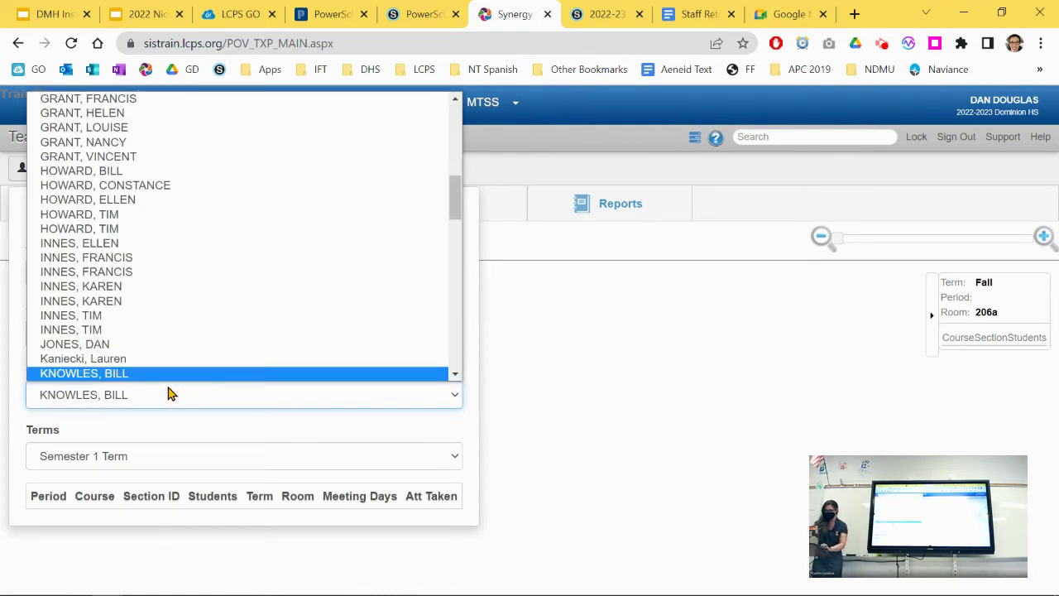
click(153, 377)
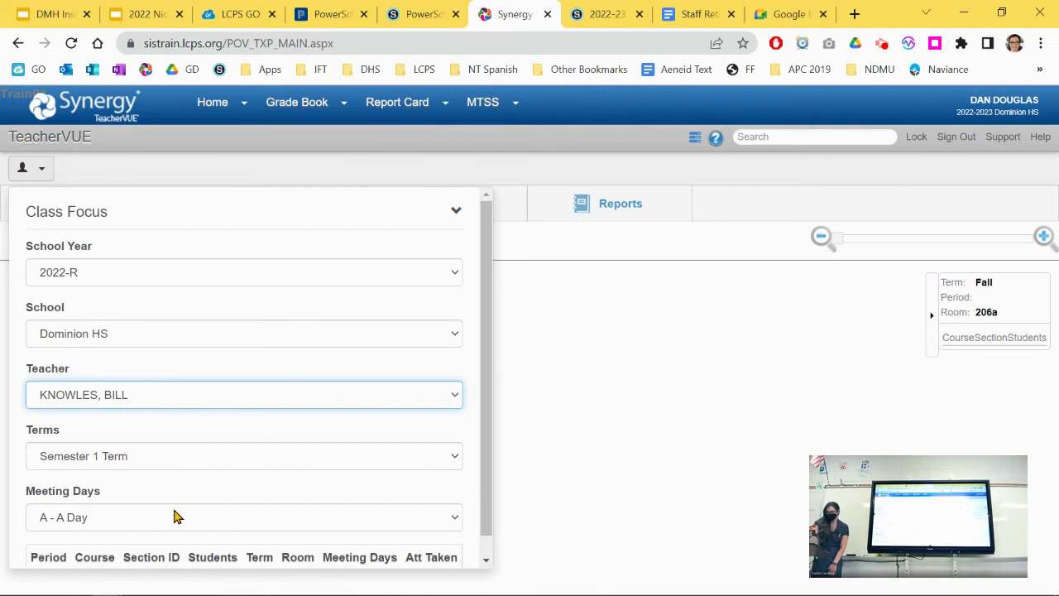
- Set the meeting days to B - B Day, open the Period 5 English 9A class and dismiss its student notifications
scroll(173, 511, down, 1)
click(163, 506)
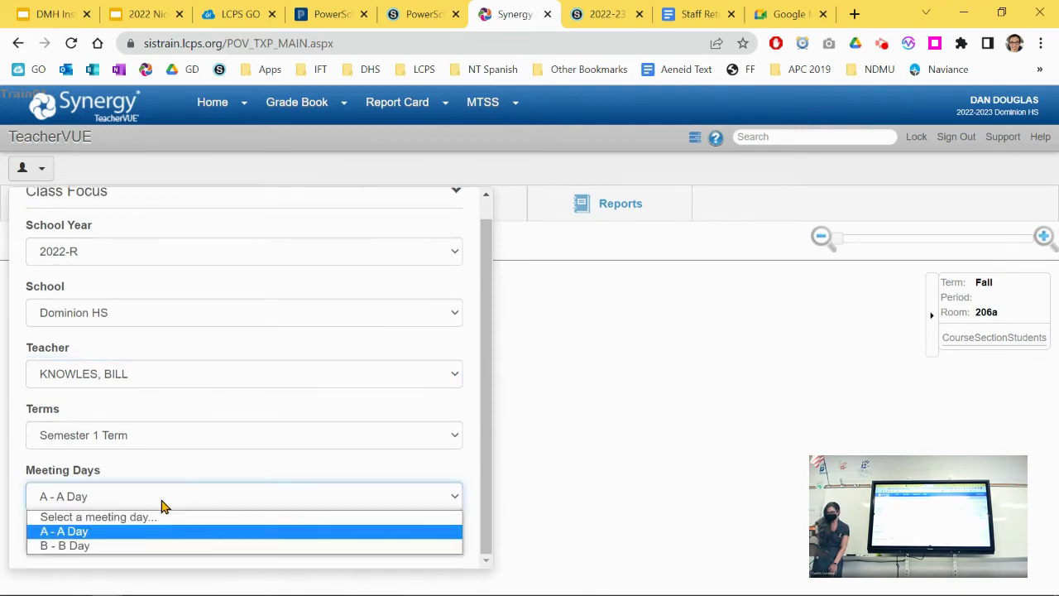
click(149, 545)
scroll(198, 503, down, 4)
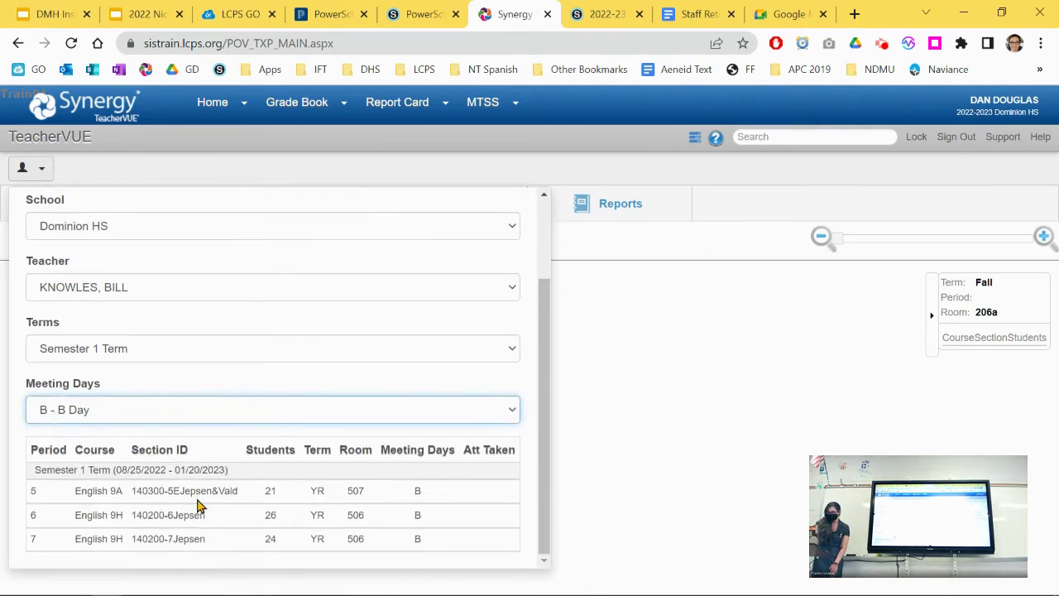
click(155, 501)
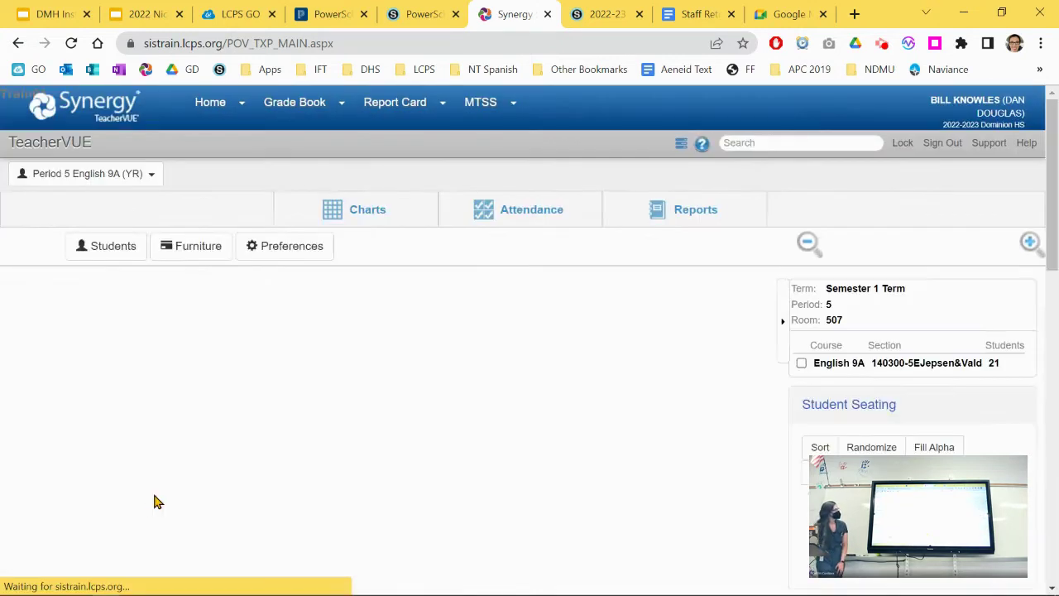
mouse_move(348, 213)
mouse_move(290, 226)
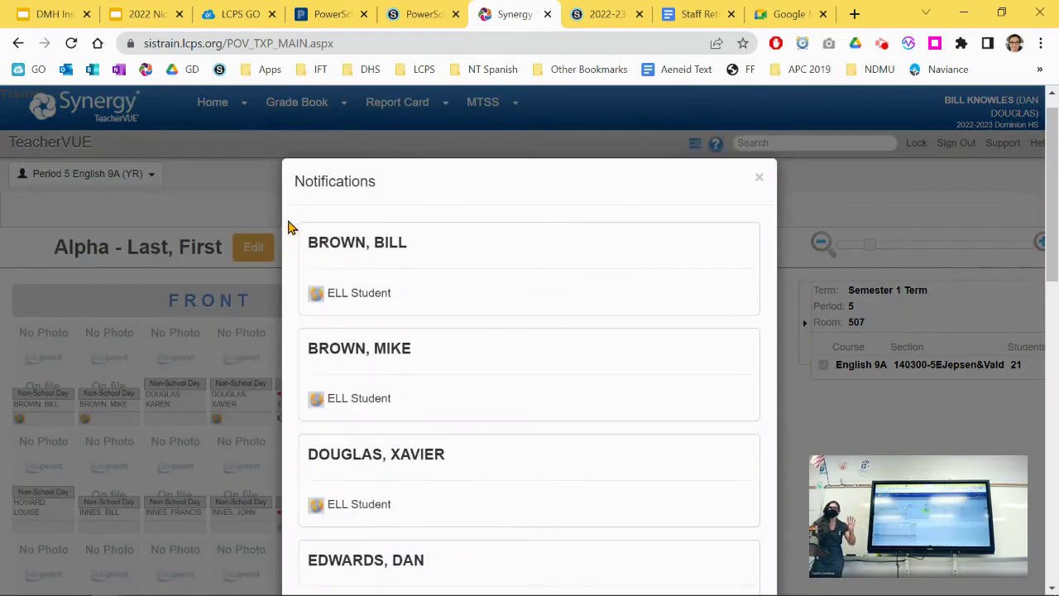
click(758, 184)
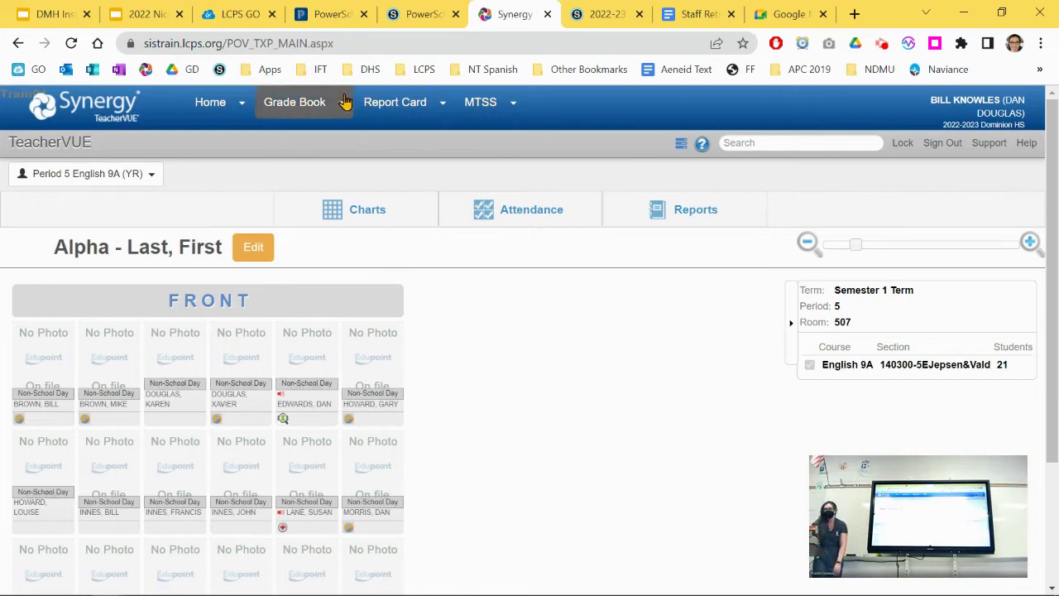
- Open the Classic Grade Book for the class and bring up its new assignment form
mouse_move(347, 101)
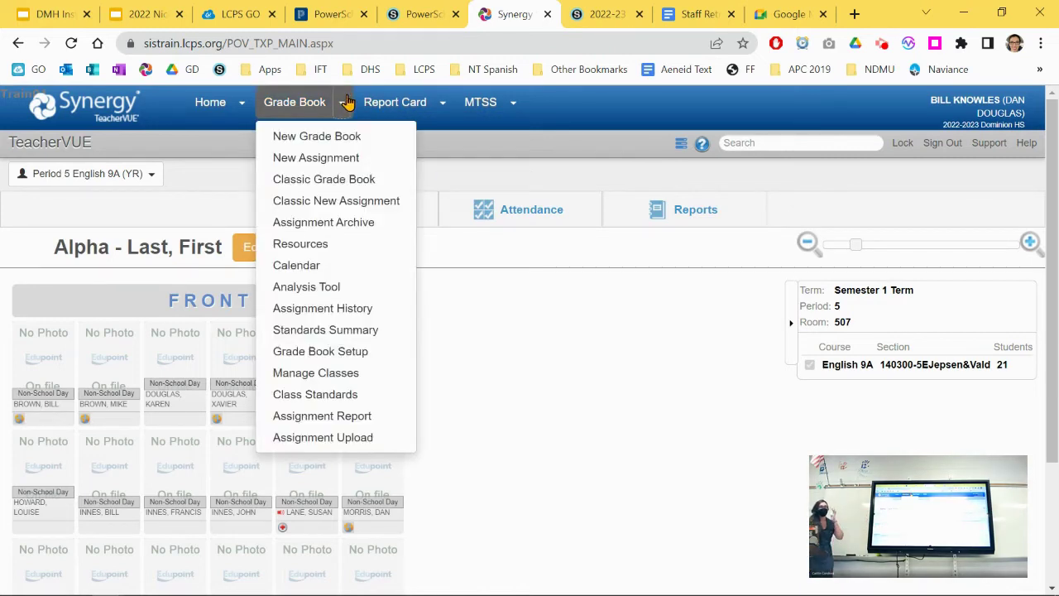
click(353, 179)
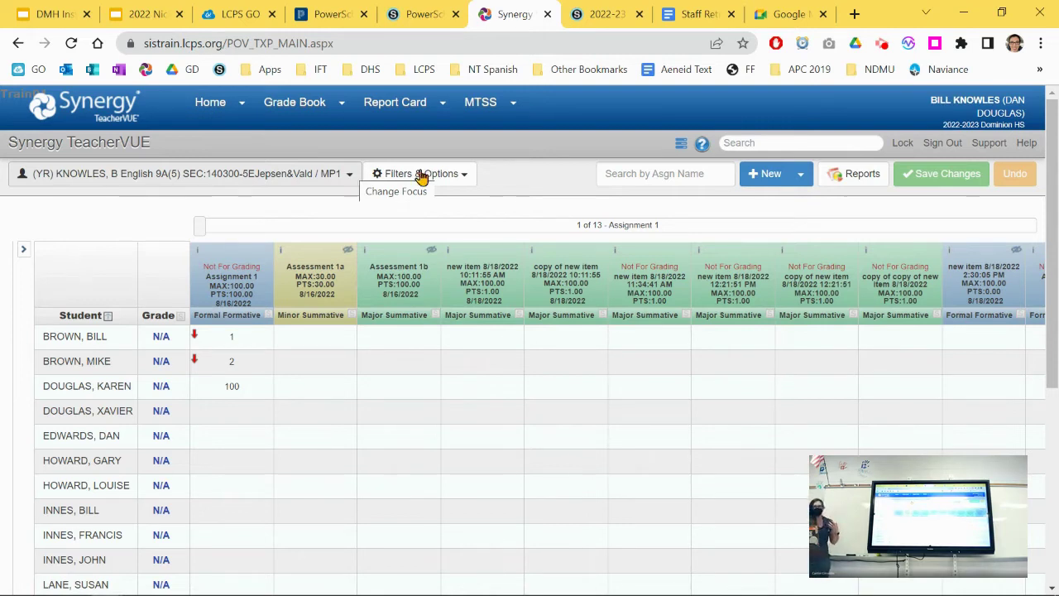
click(798, 184)
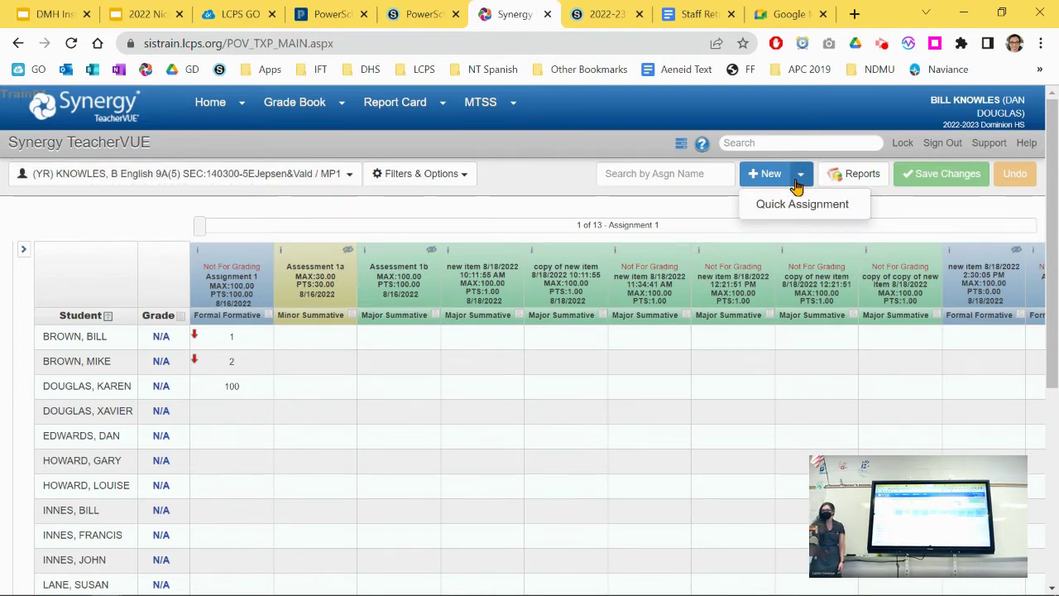
click(772, 176)
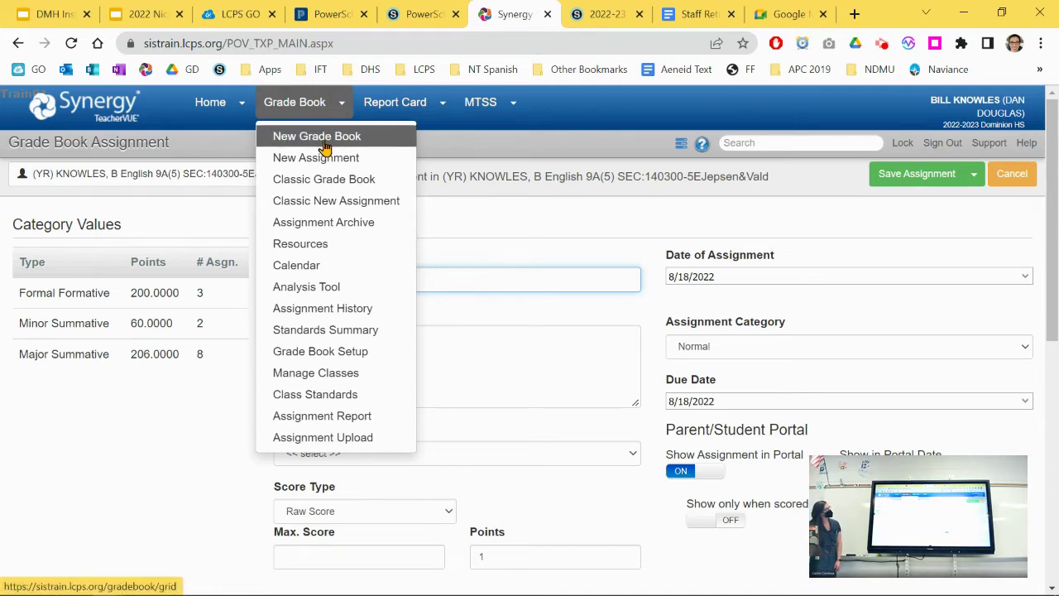
- Go to the New Grade Book and turn off Missing Counts in its display options
click(326, 145)
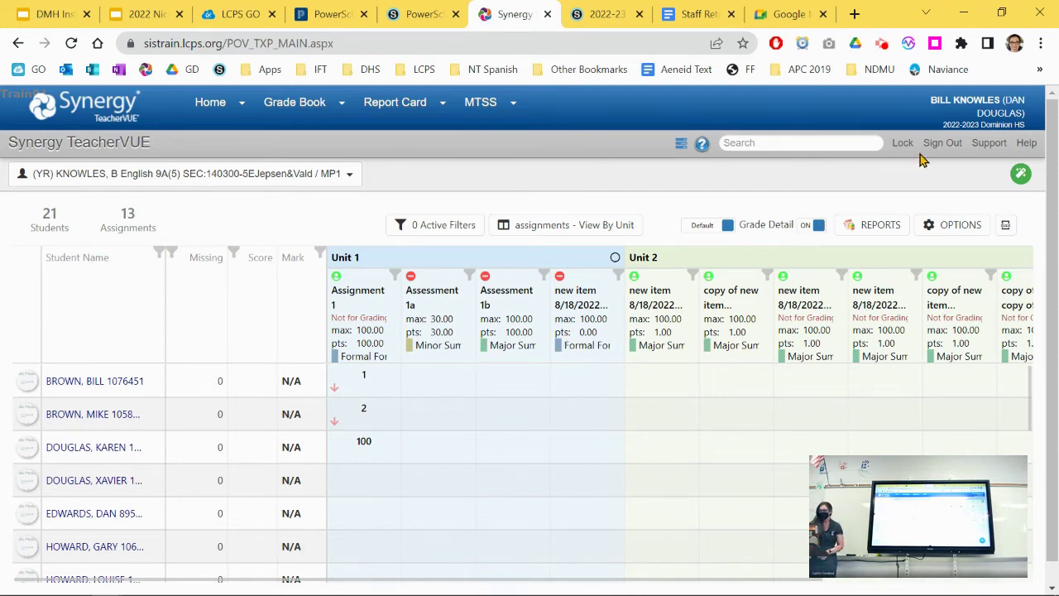
click(931, 230)
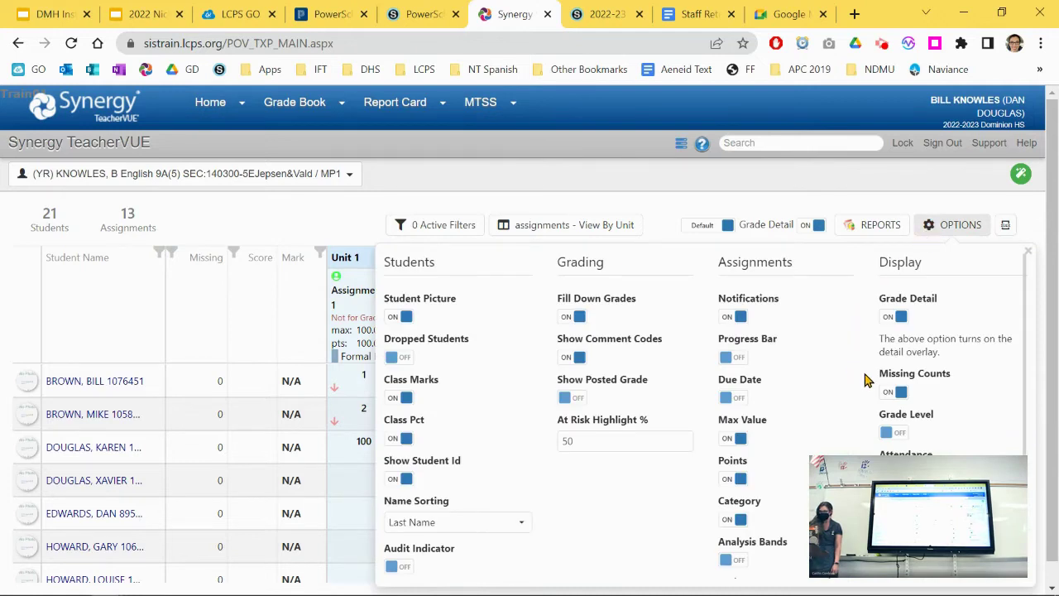
click(894, 393)
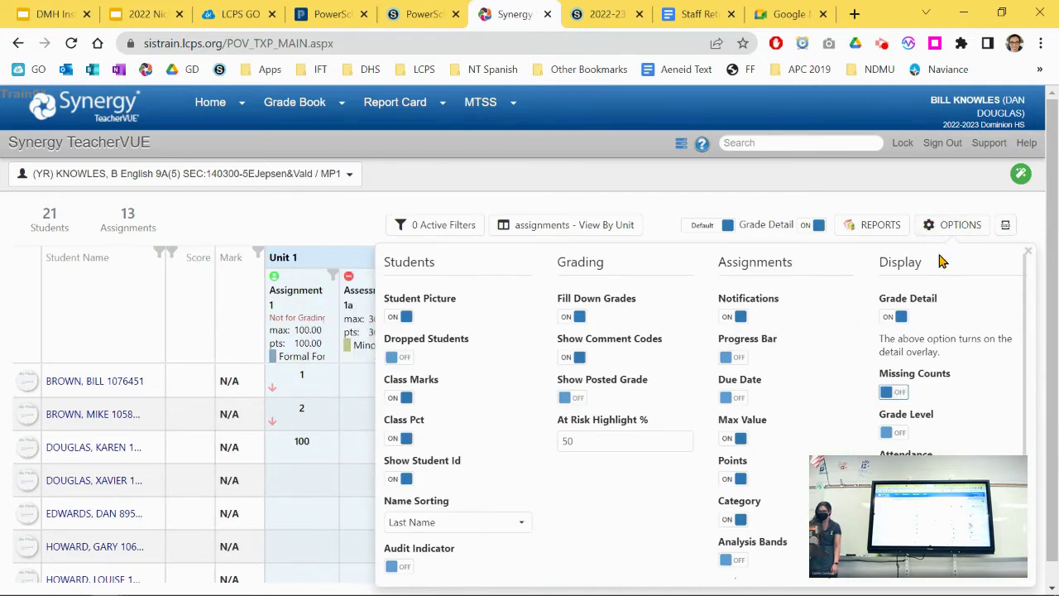
- Close the display options and create a new assignment titled "Chapter 1"
click(967, 232)
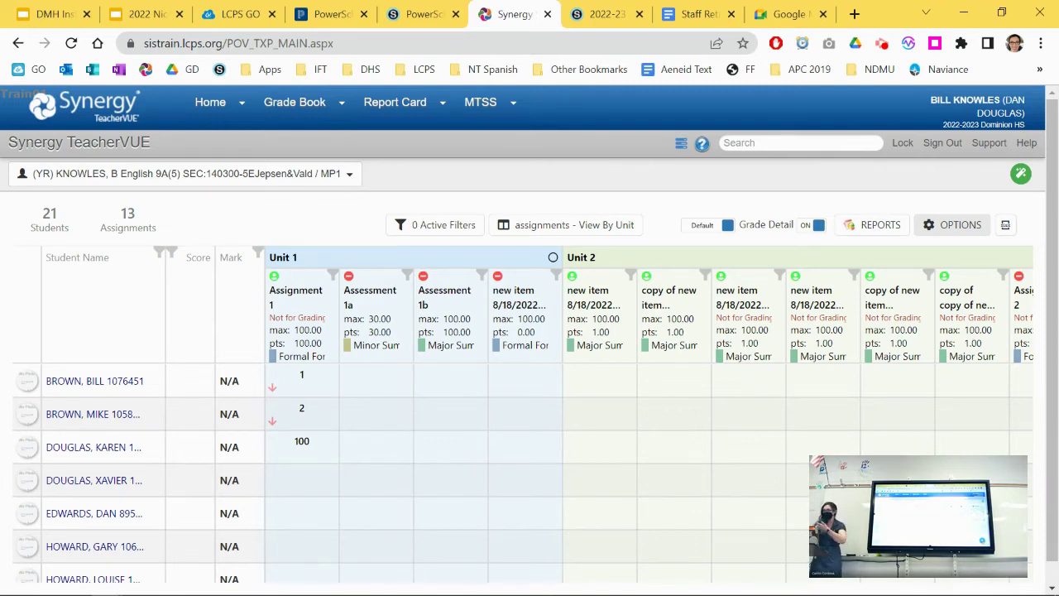
click(988, 546)
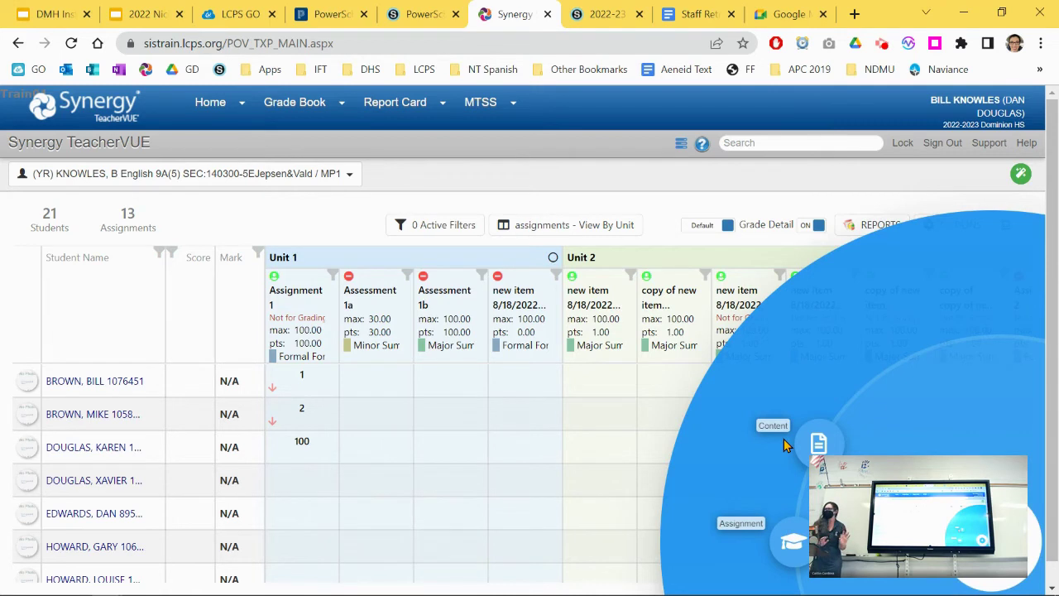
click(791, 543)
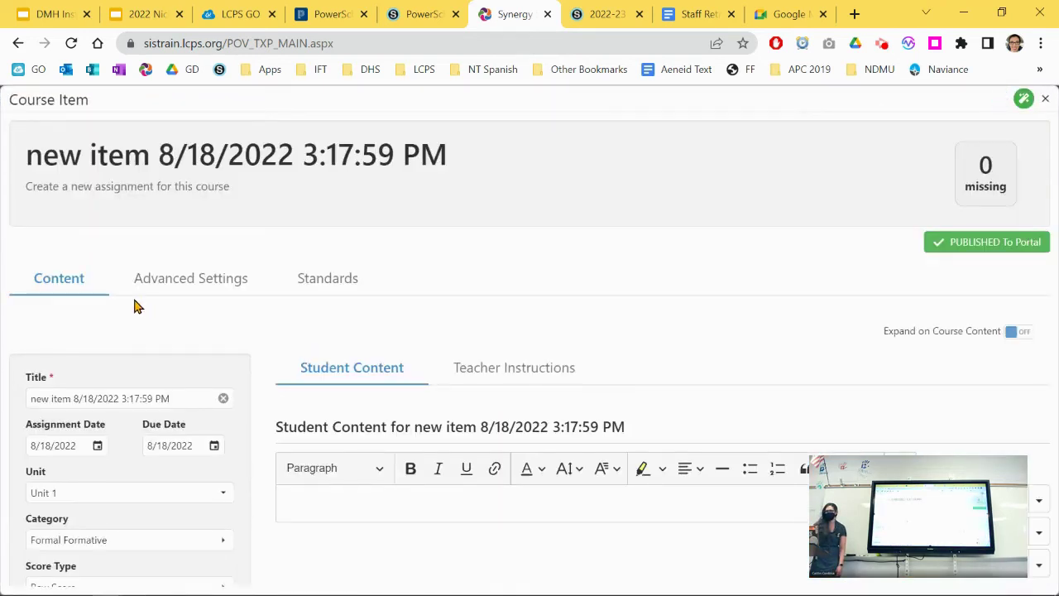
scroll(208, 362, down, 1)
triple_click(193, 350)
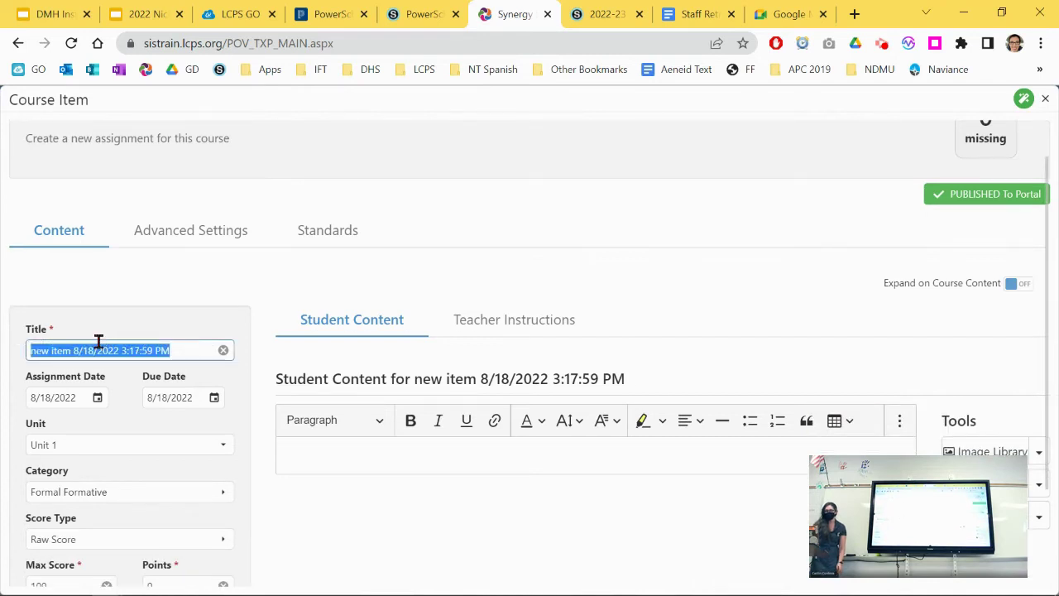
text(Chapter 1)
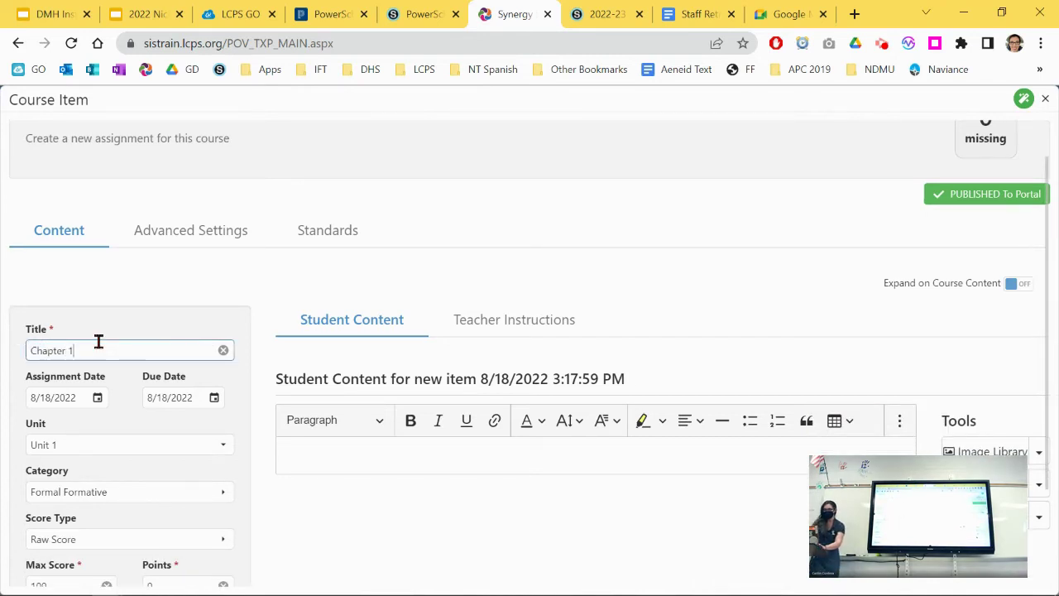
- Assign the Chapter 1 assignment to a new unit named "Unit 3"
scroll(184, 415, down, 1)
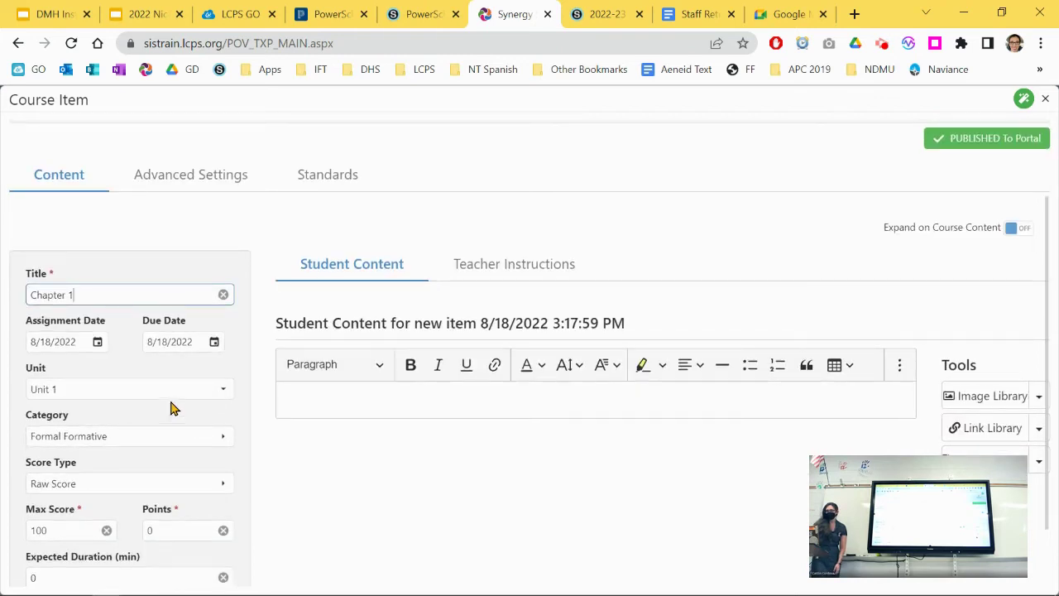
click(166, 386)
drag(102, 389, 23, 390)
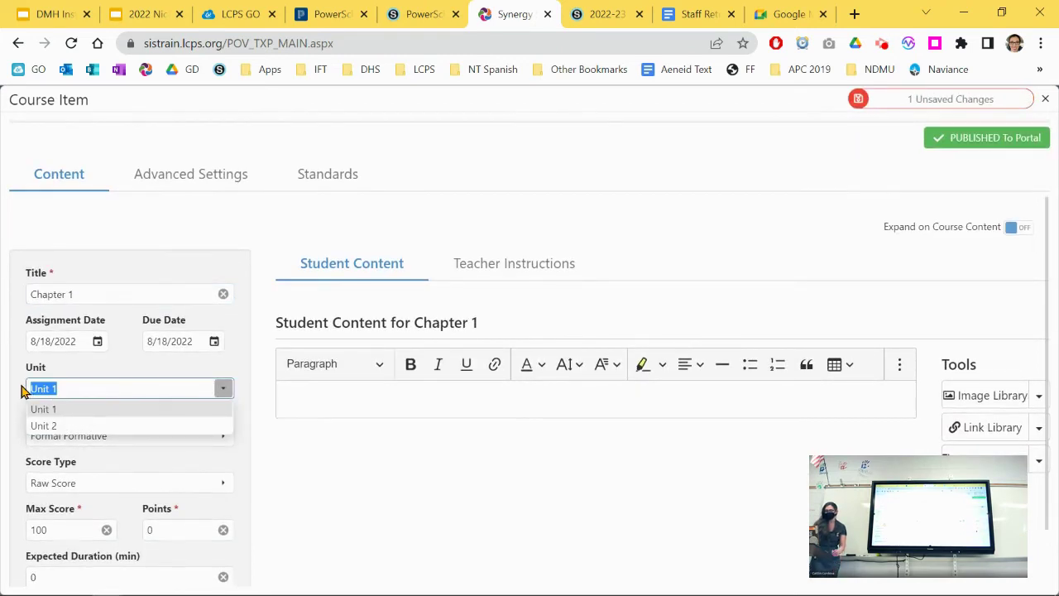
text(Un)
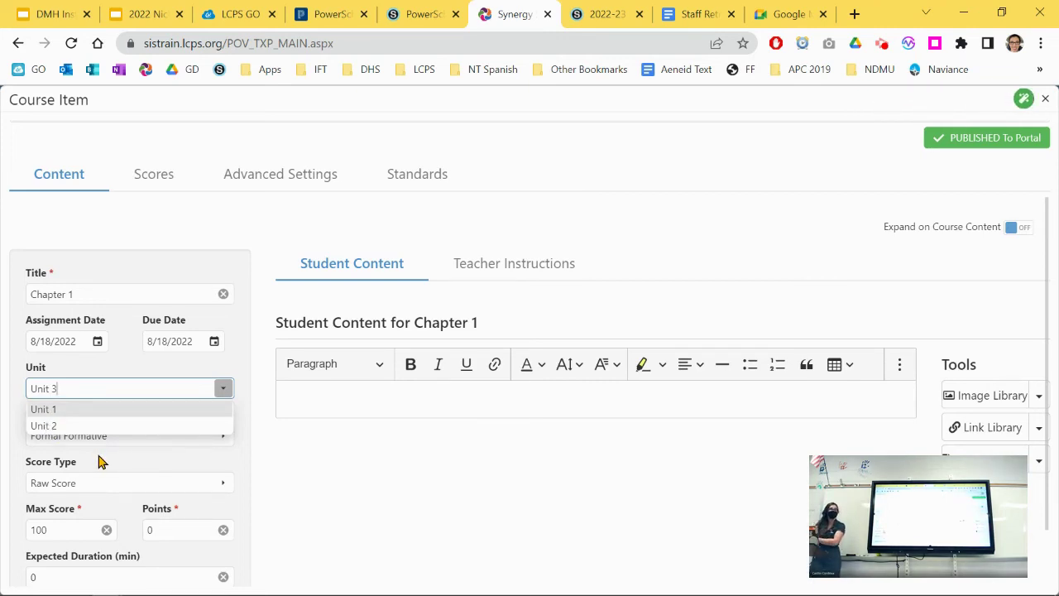
click(195, 461)
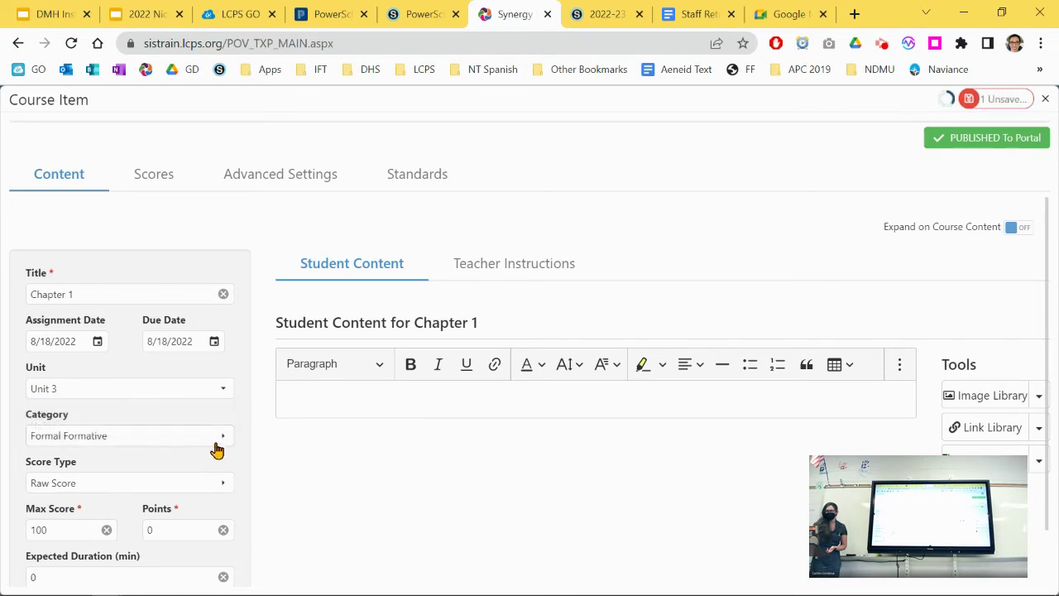
- Review the category choices, keep Raw Score as the score type and set the assignment's points to 100
click(224, 438)
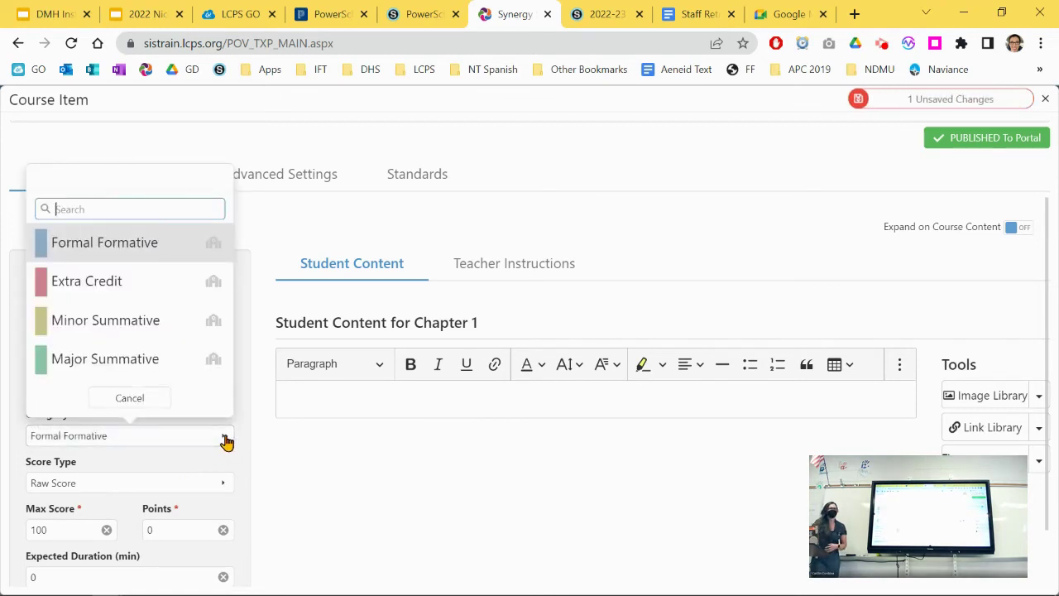
click(224, 485)
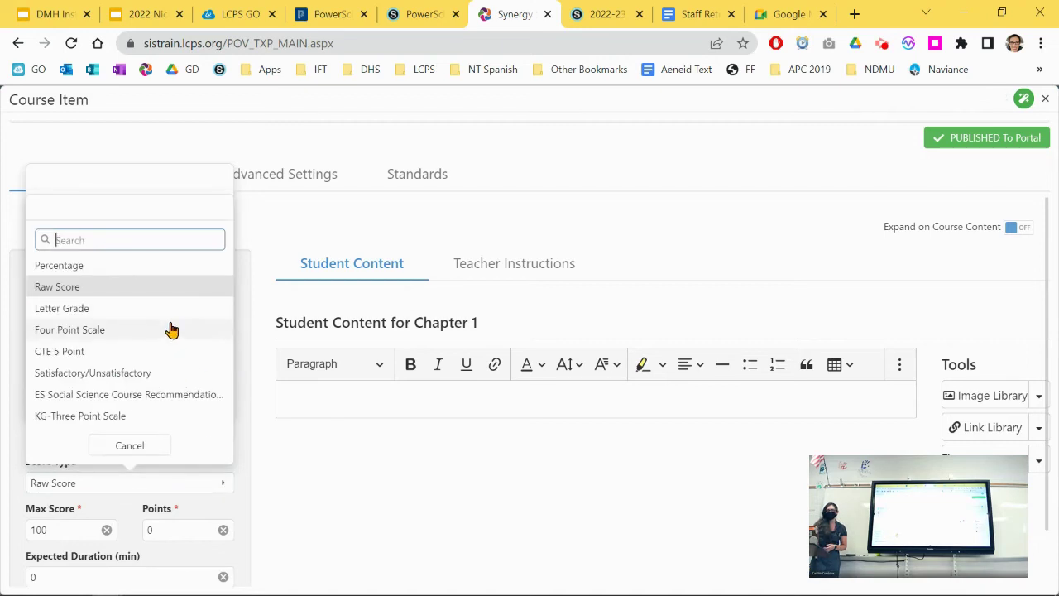
click(157, 289)
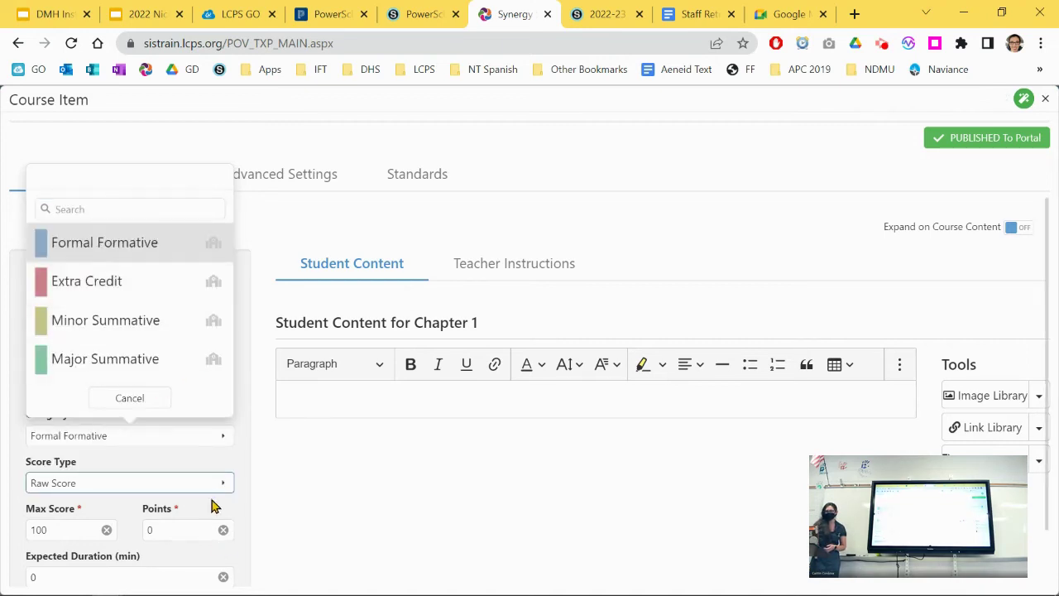
click(170, 528)
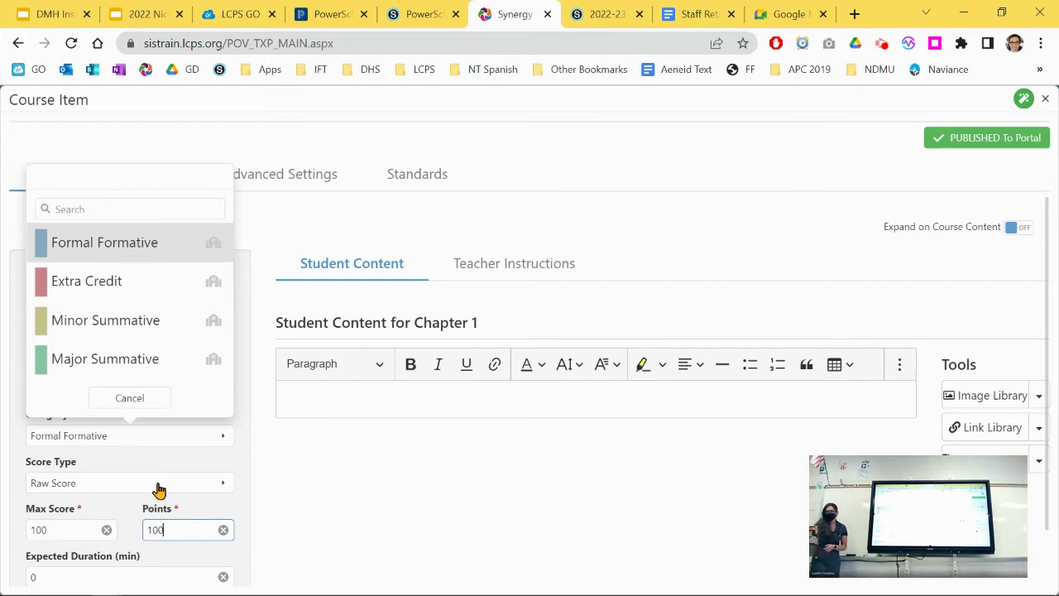
- Set the assignment's grading type to Not for Grading in its advanced settings and check the rubric grading type choices
click(279, 190)
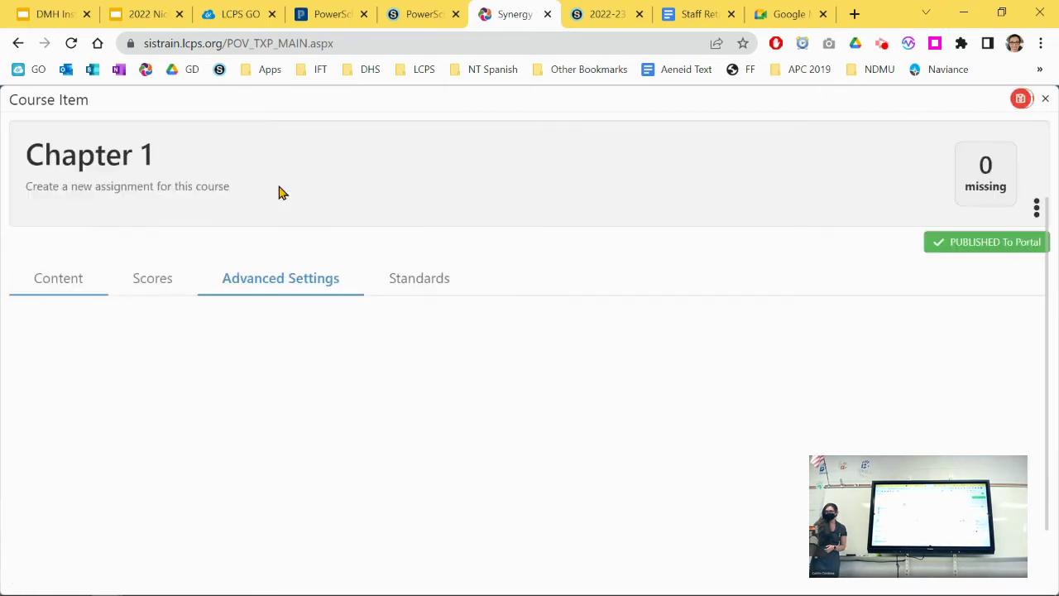
click(332, 392)
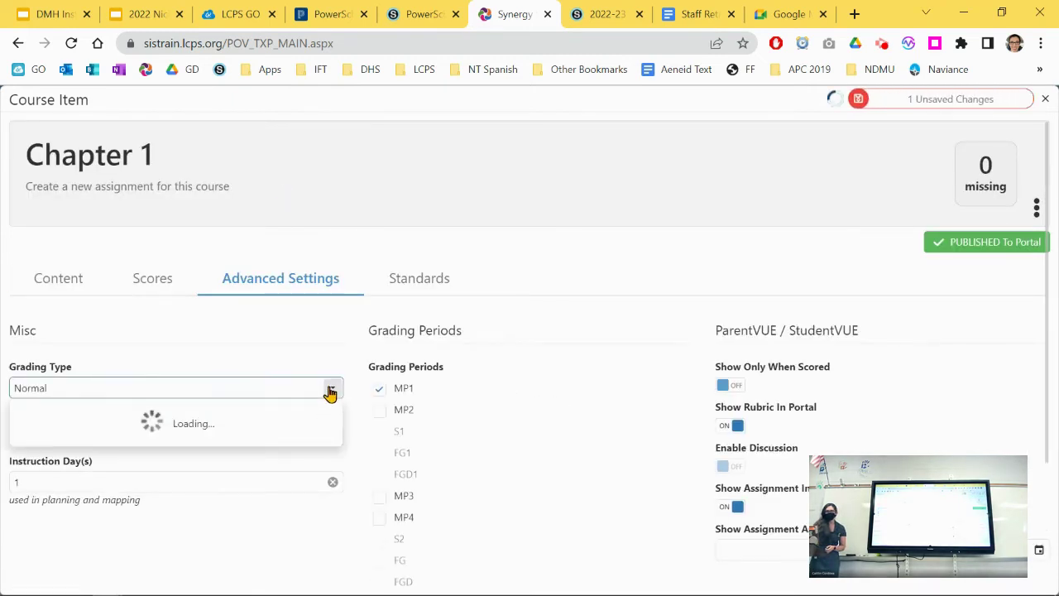
click(282, 442)
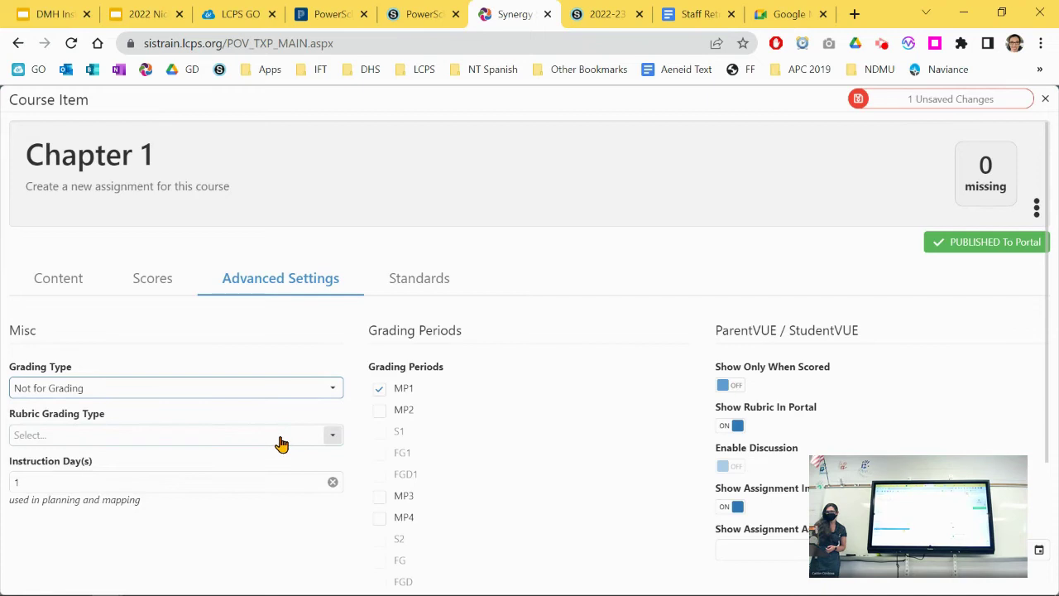
scroll(220, 360, down, 1)
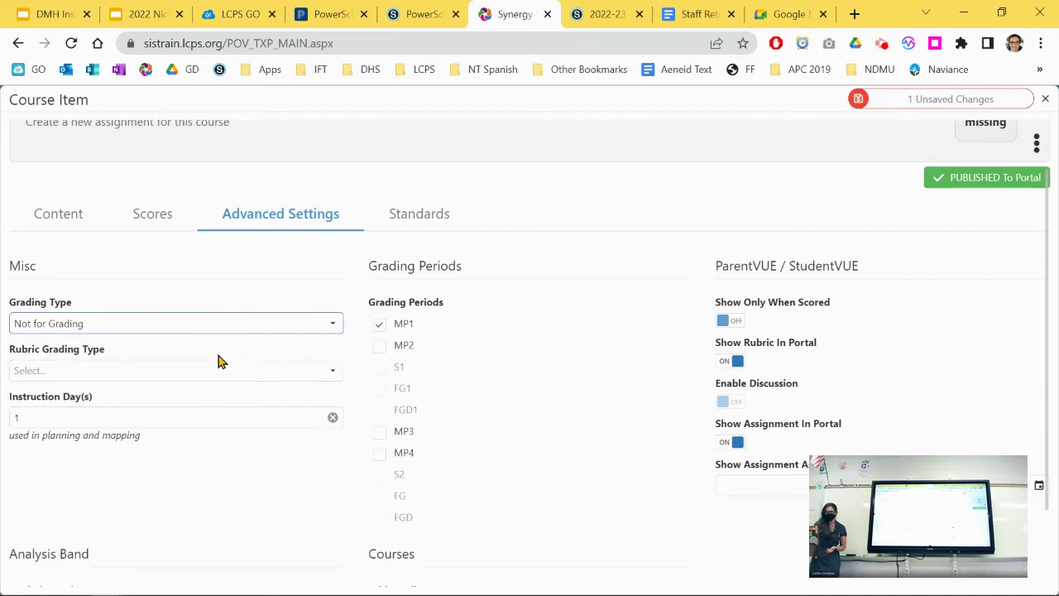
click(270, 370)
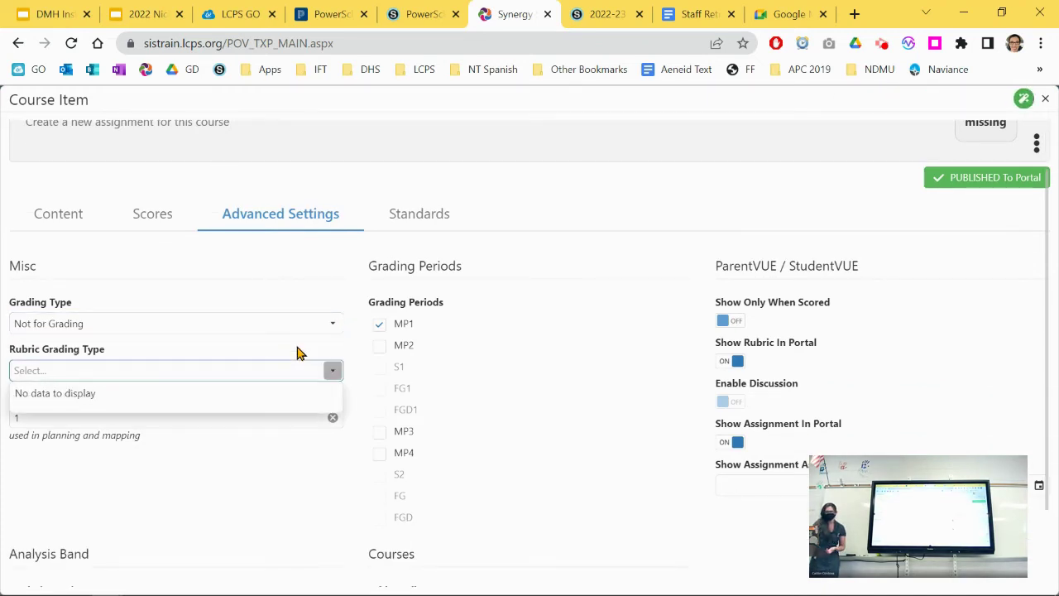
- Turn on Add To All Courses and turn off Show Assignment In Portal for the Chapter 1 assignment
scroll(518, 449, down, 1)
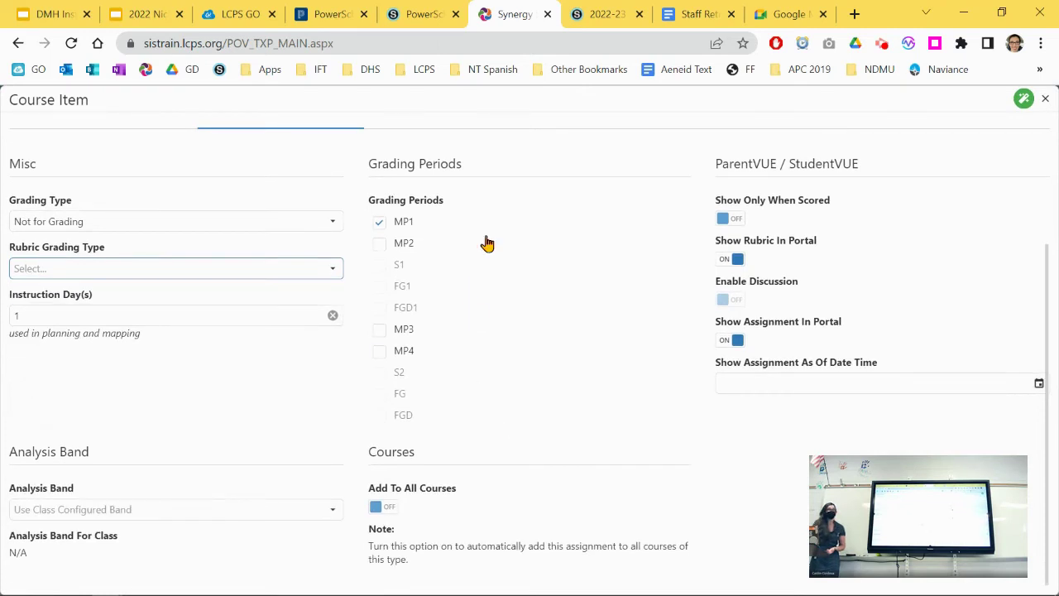
click(389, 507)
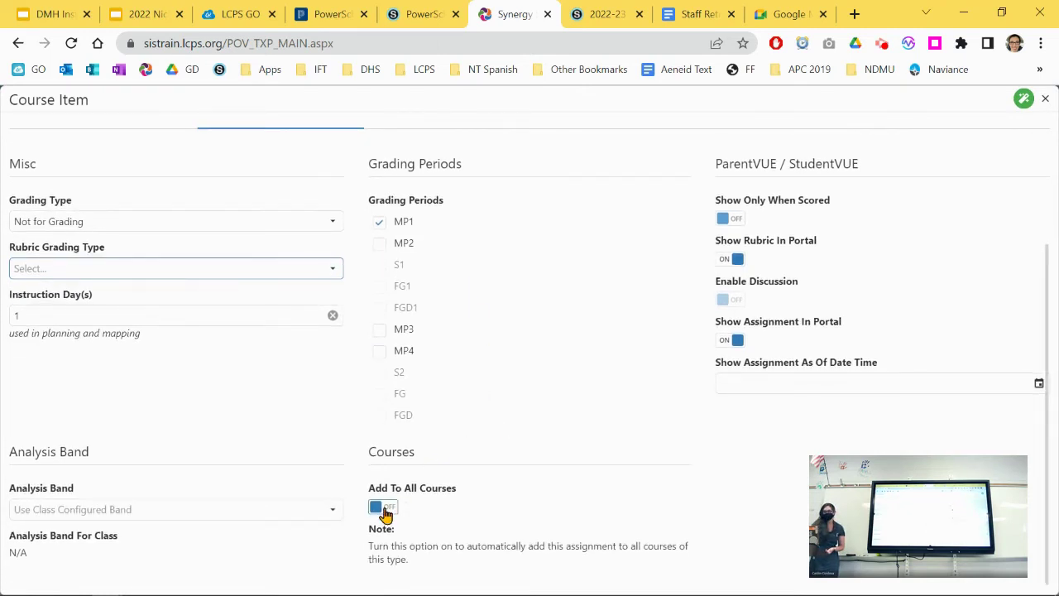
scroll(609, 518, down, 2)
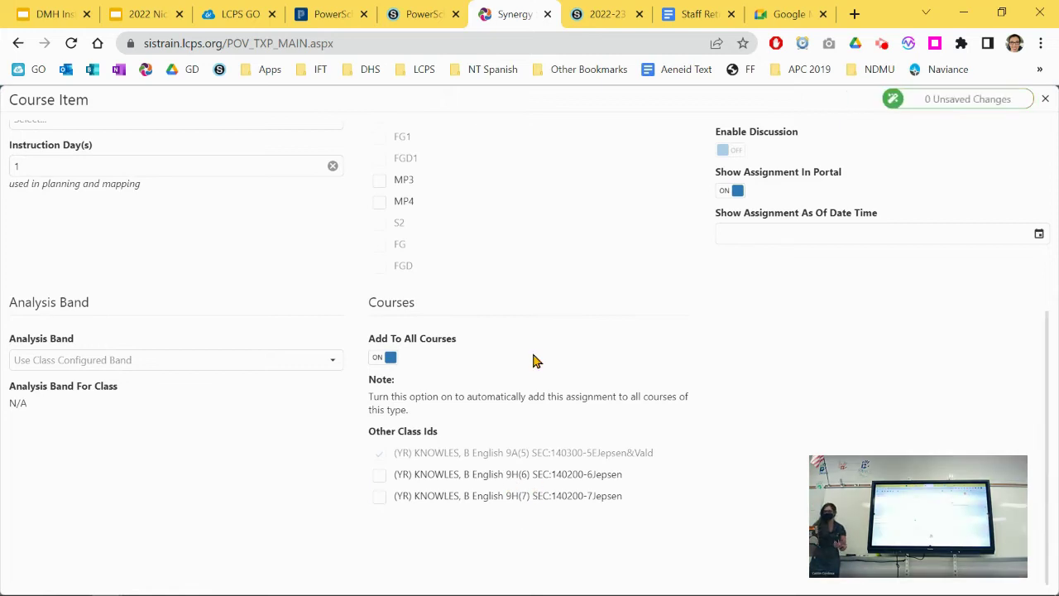
scroll(532, 359, up, 2)
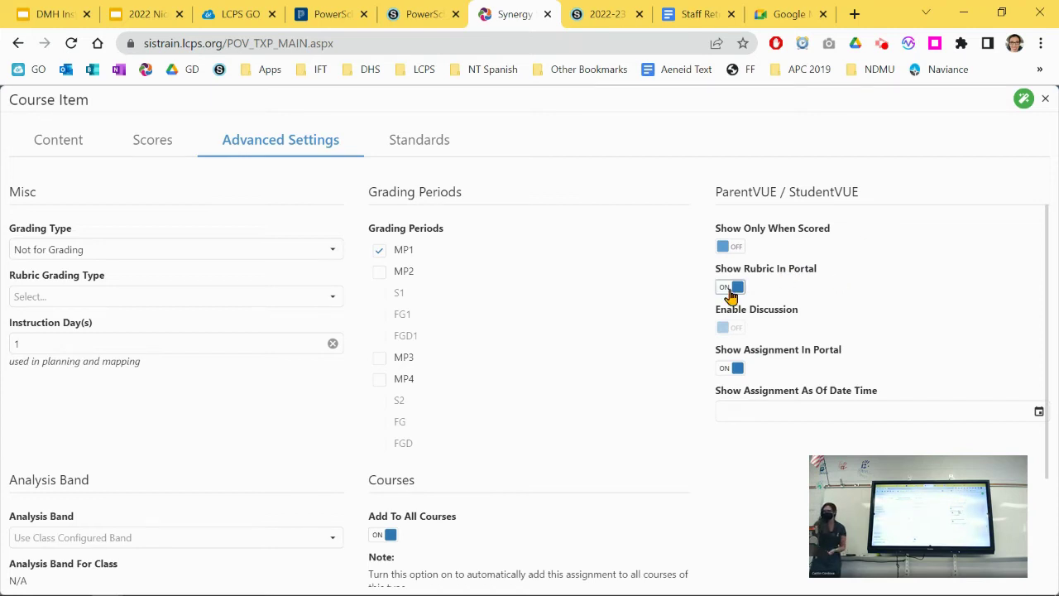
click(728, 369)
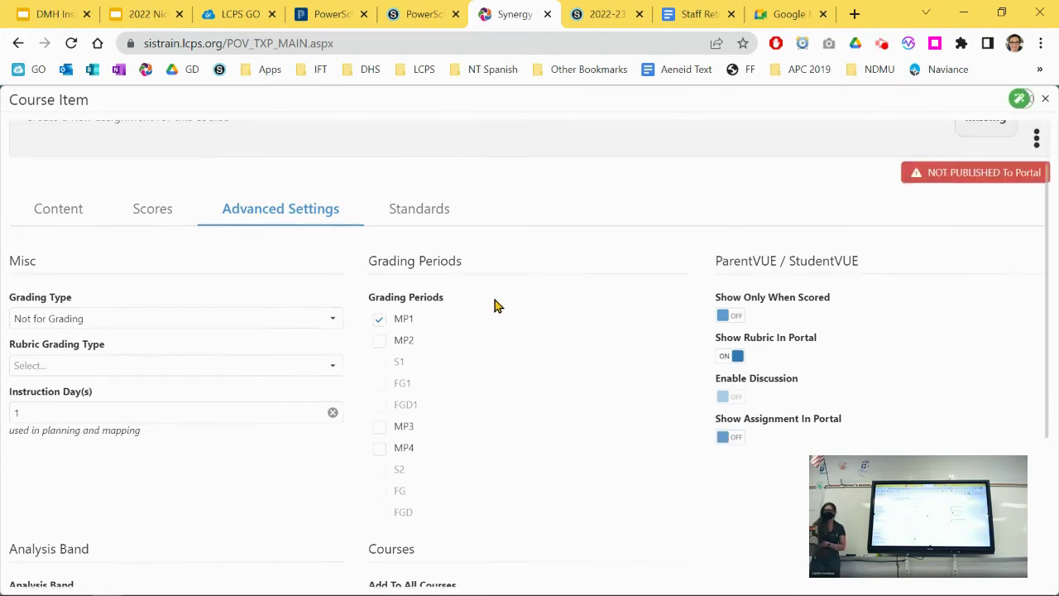
- View the assignment's standards, return to its content and make a copy of the Chapter 1 assignment
click(420, 237)
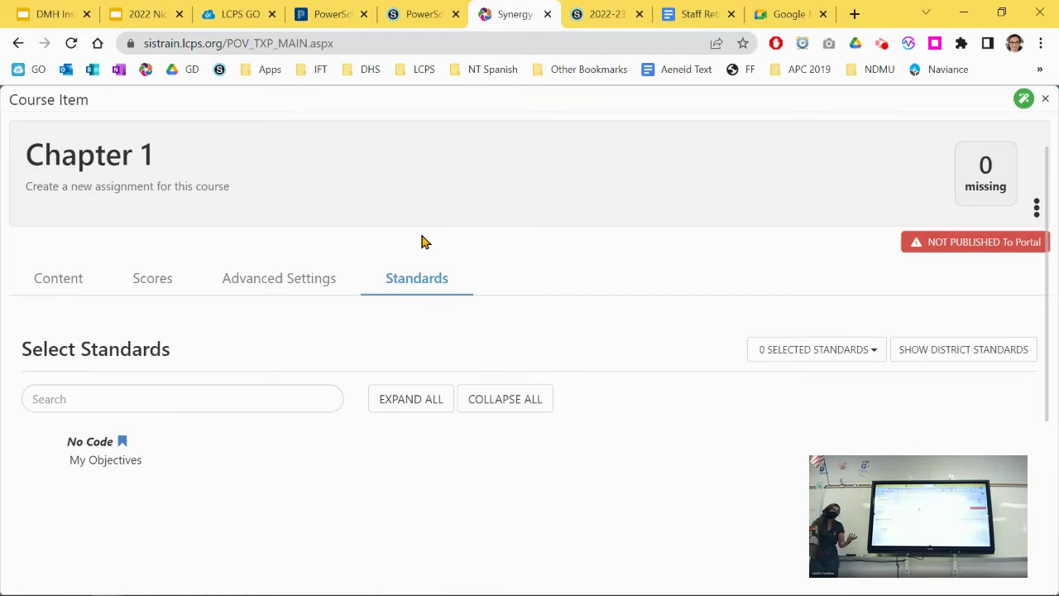
click(64, 278)
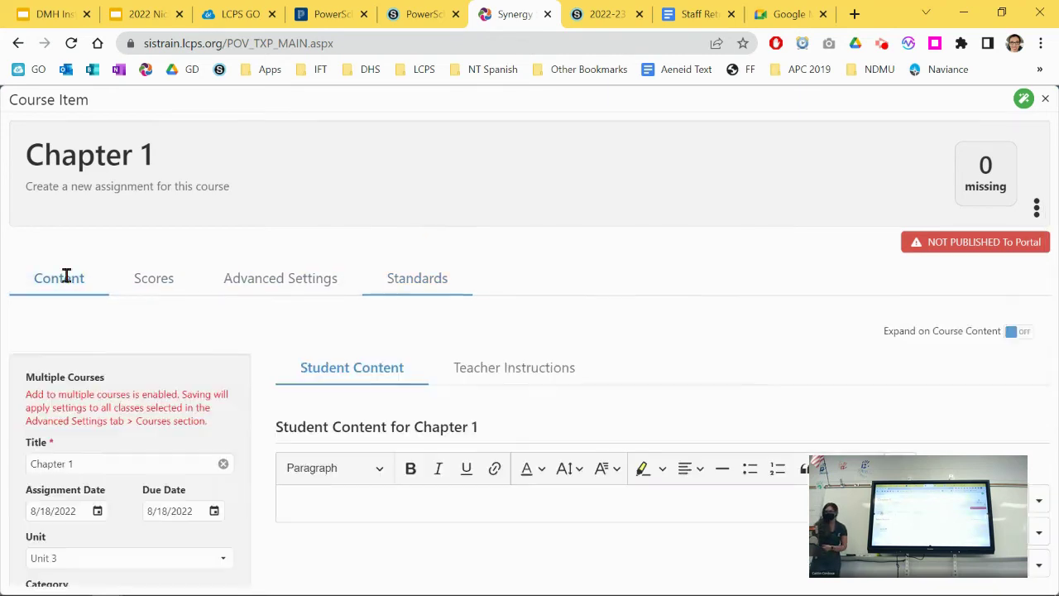
click(1037, 206)
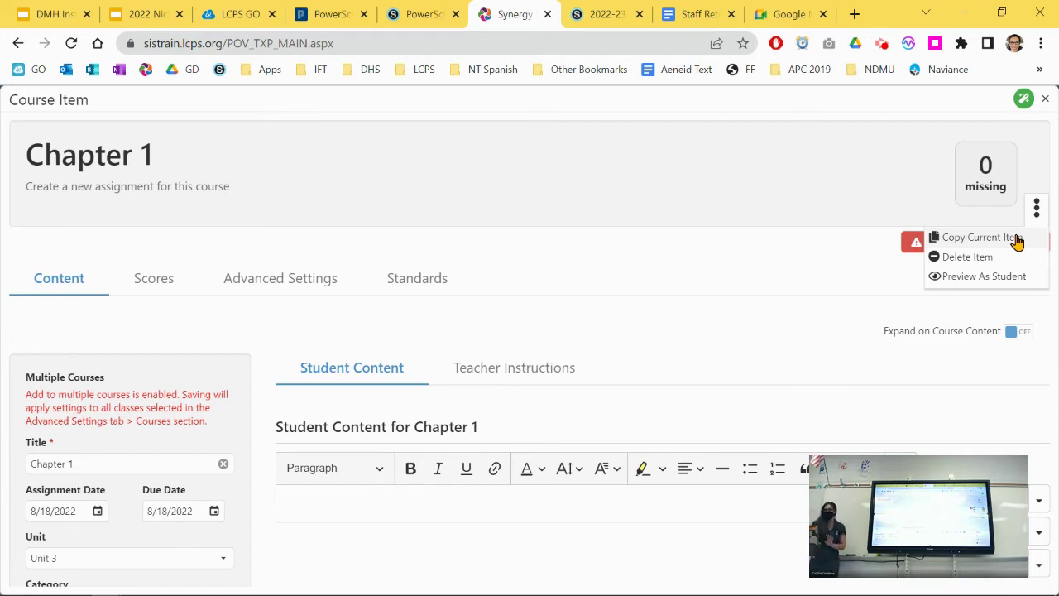
click(1016, 239)
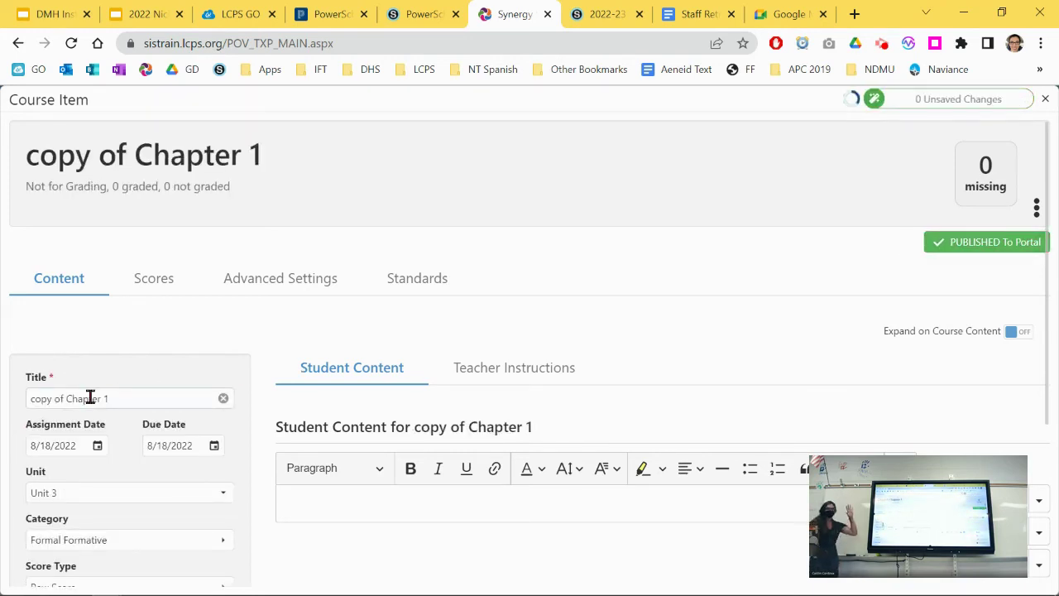
click(1035, 211)
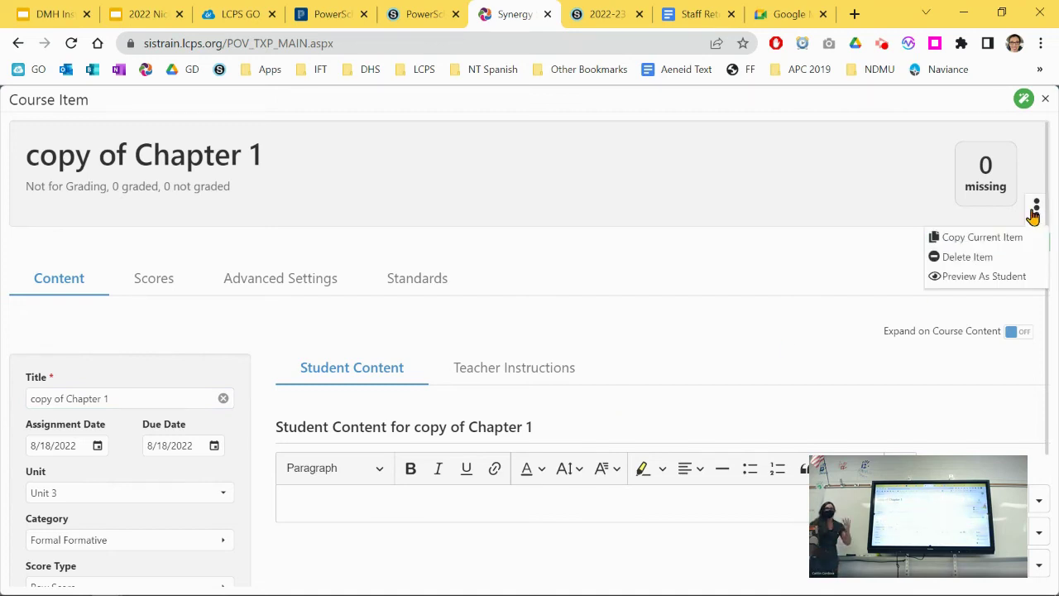
click(981, 263)
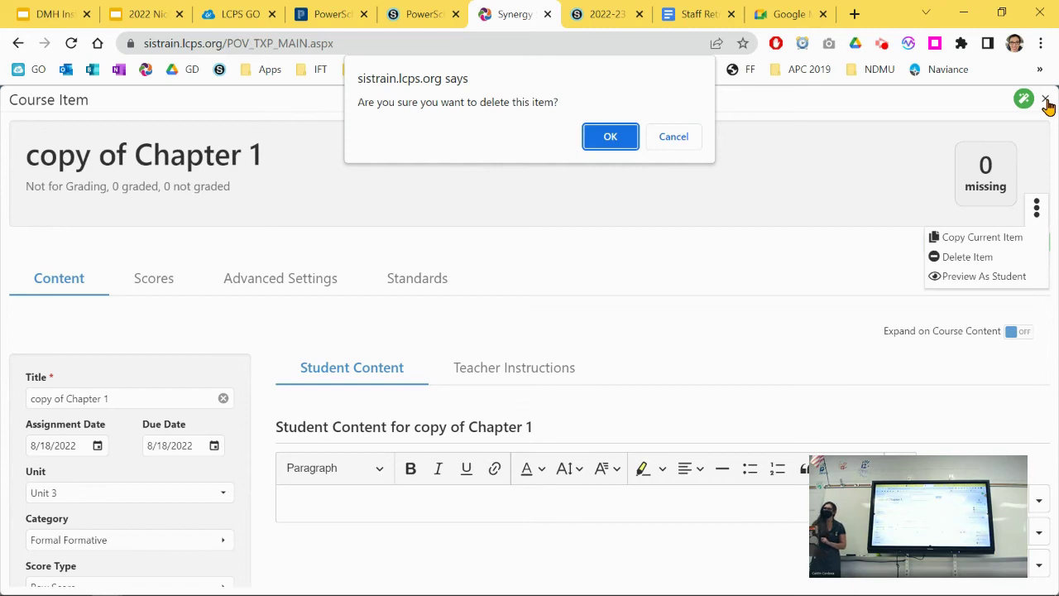
click(675, 136)
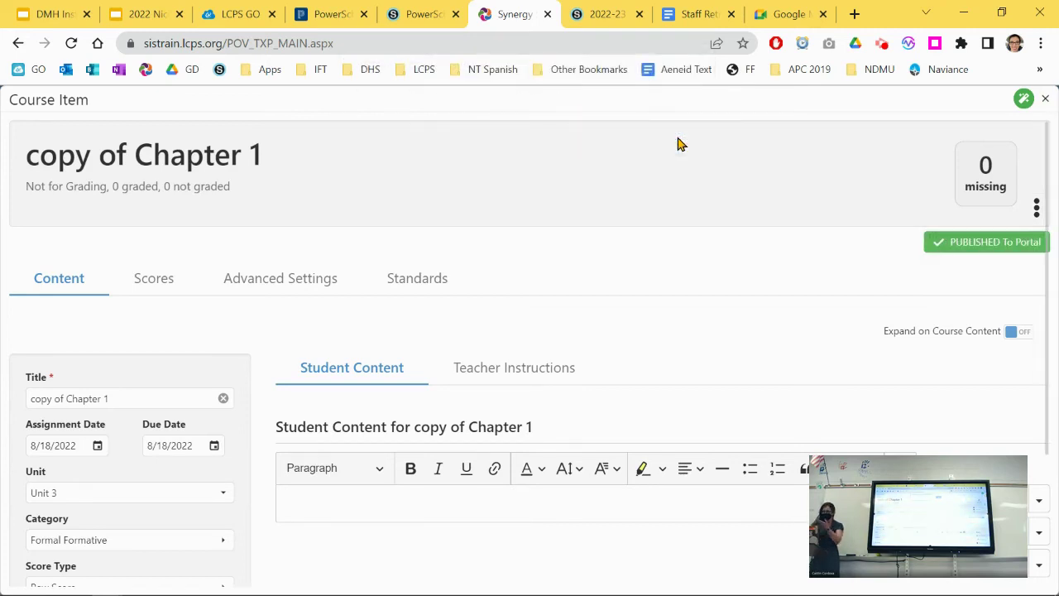
- Close the copied assignment and turn off Autosave for the grade book
click(1046, 100)
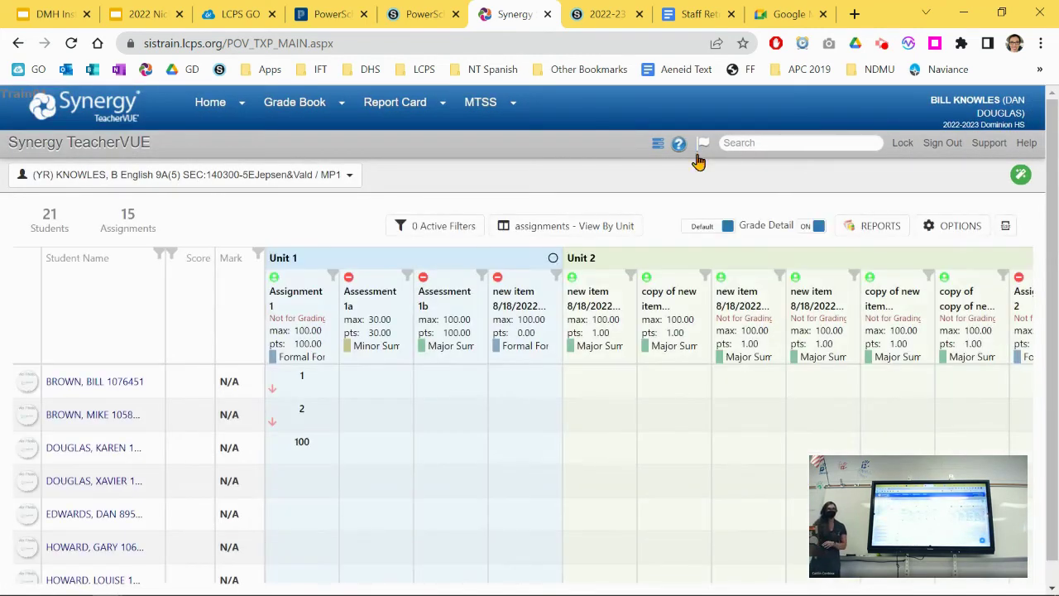
click(1022, 177)
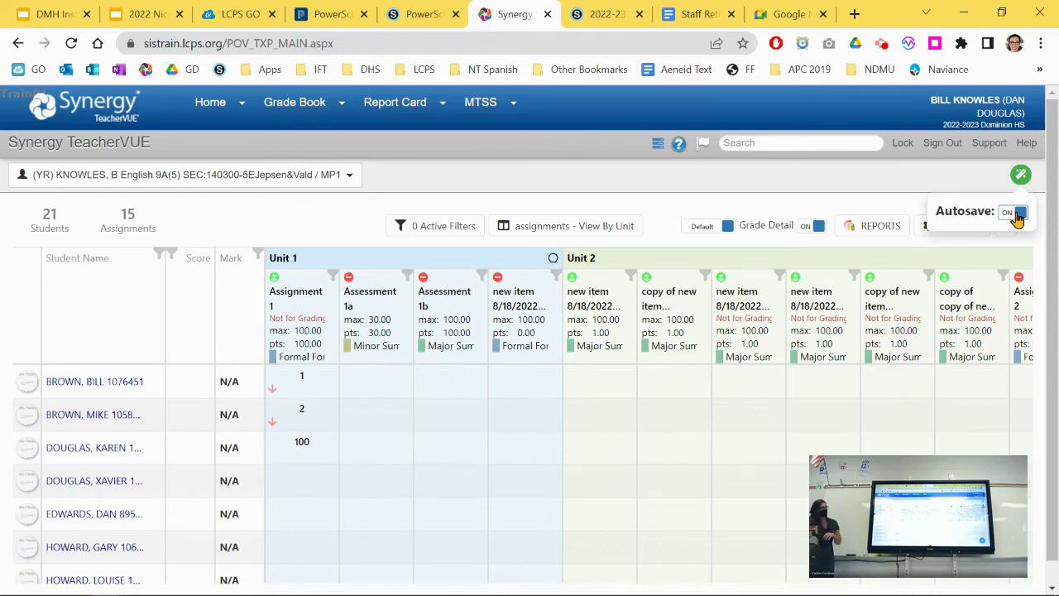
click(1016, 214)
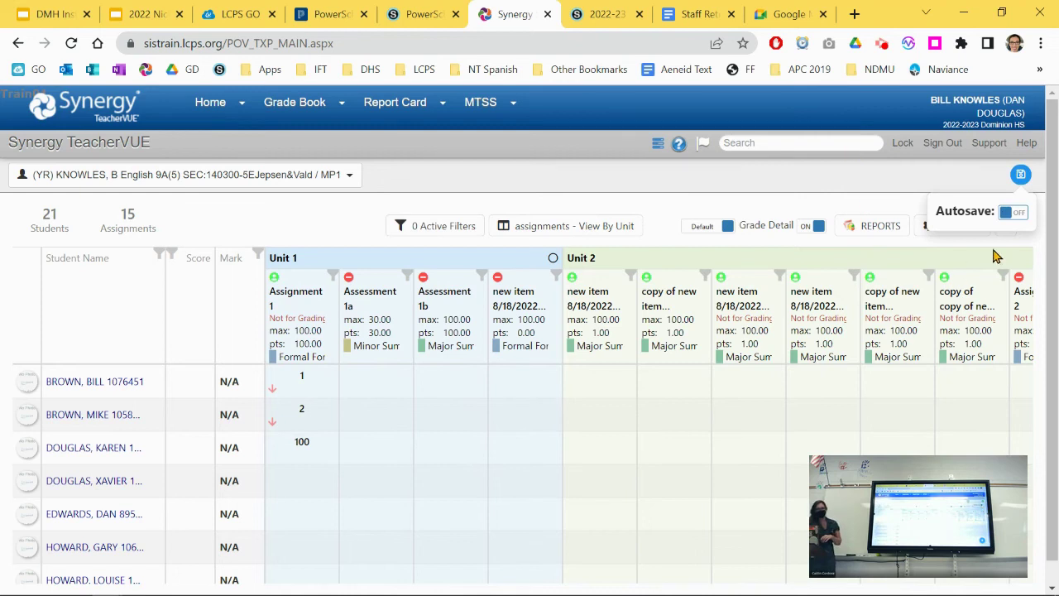
- Open the Unit 2 assignment "copy of new item 8/18/2022 12:21:51 PM" and enter "asdf;lkjasdf;lkjasdf" as its student content
click(891, 301)
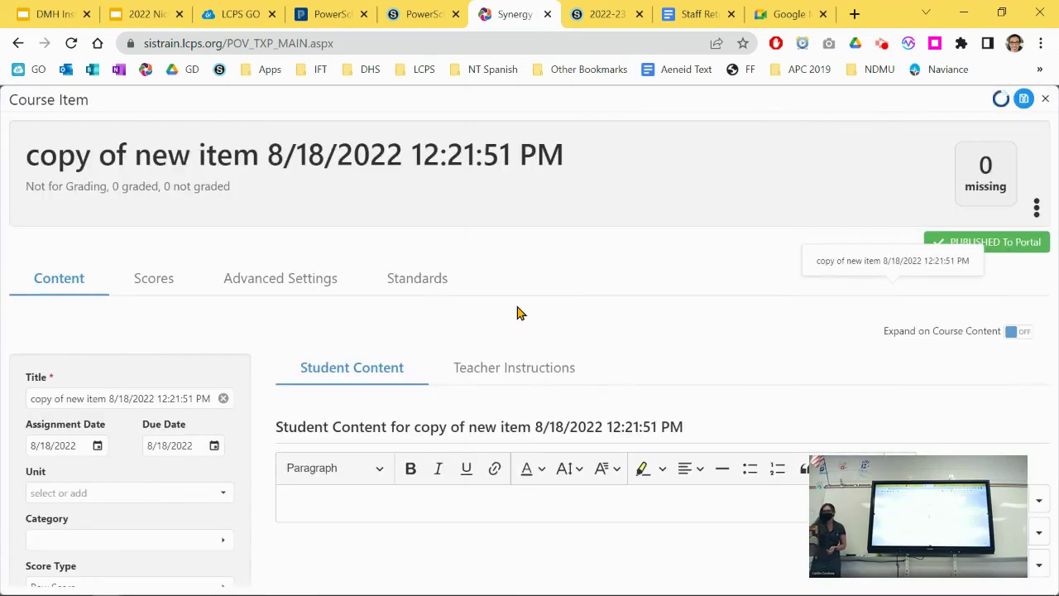
click(424, 500)
text(asdf;lkjasdf;lkjasdf)
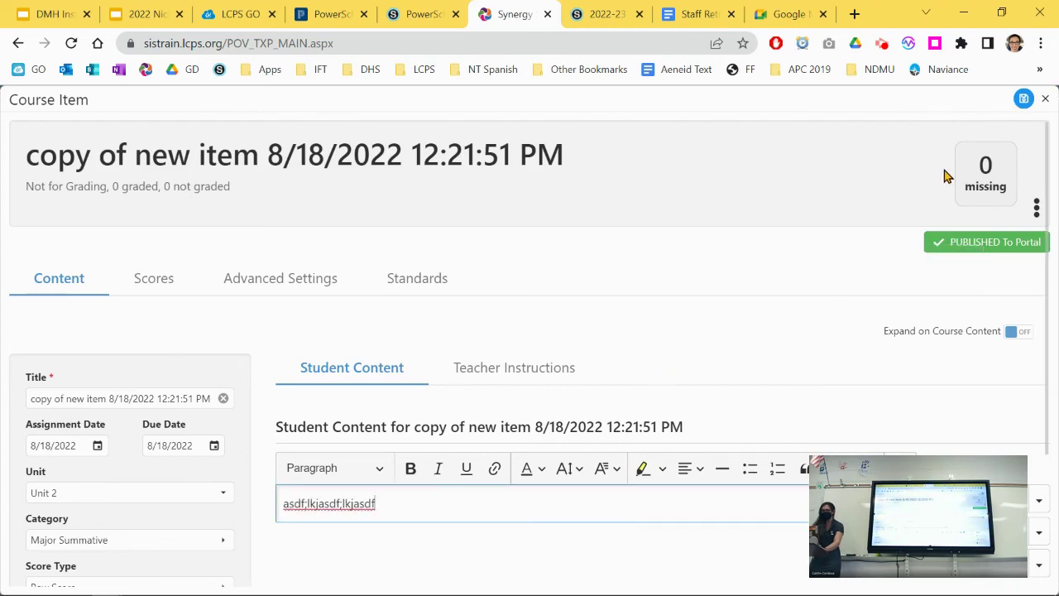
- Save the Unit 2 assignment's new student content manually and close the assignment
click(1024, 105)
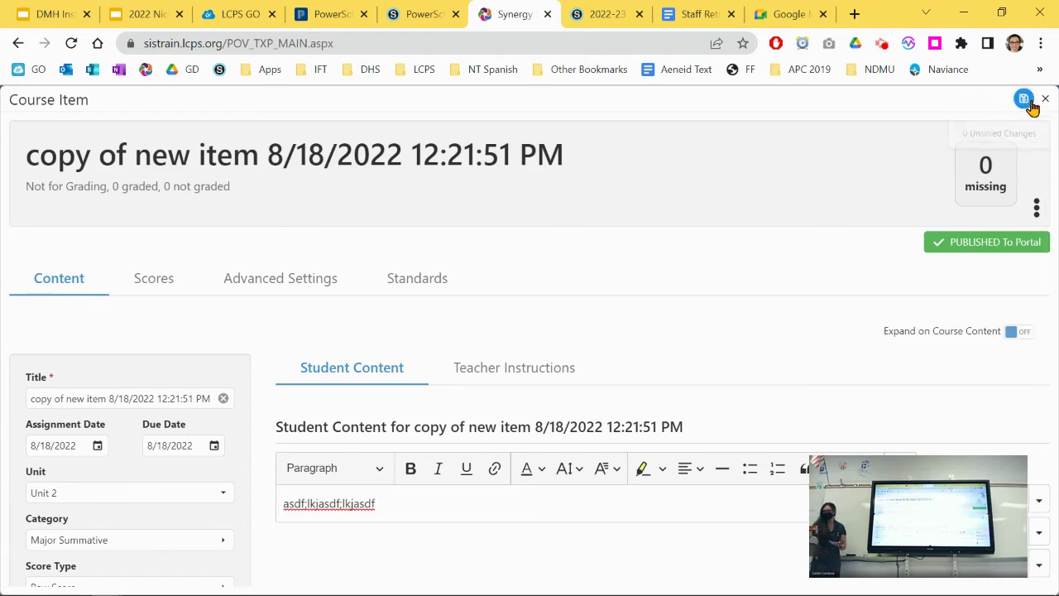
click(1045, 99)
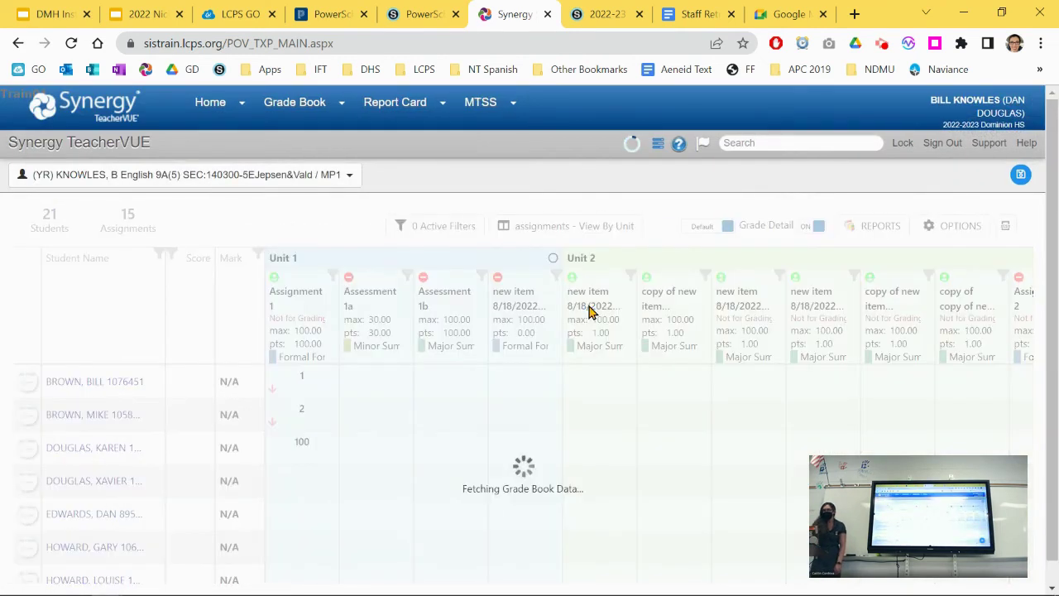
- Examine the first student's Assignment 1 score details, including comment codes, score history and the public and private notes, and close them
click(301, 380)
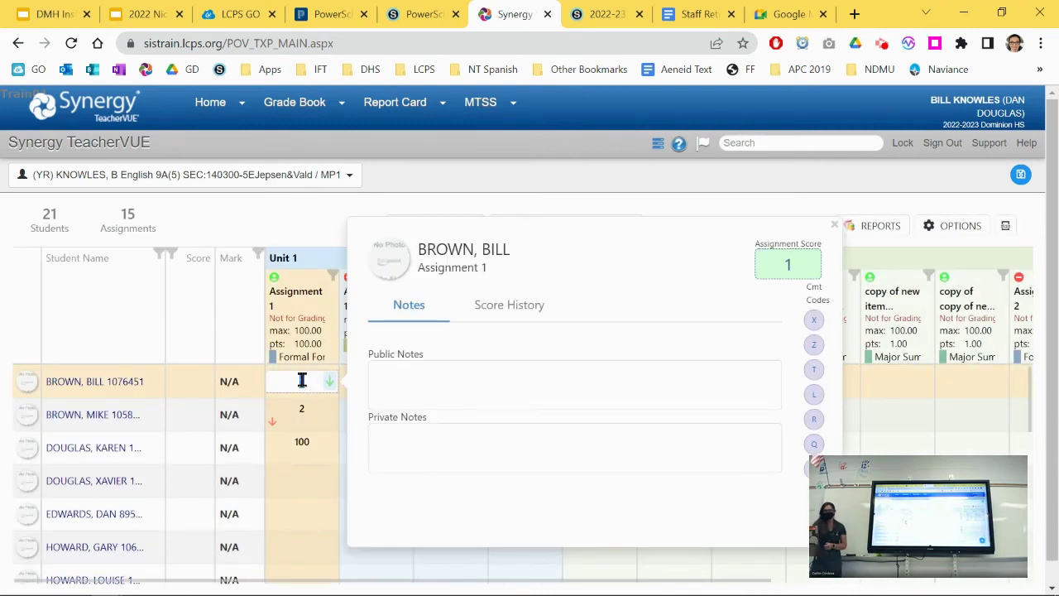
double_click(301, 378)
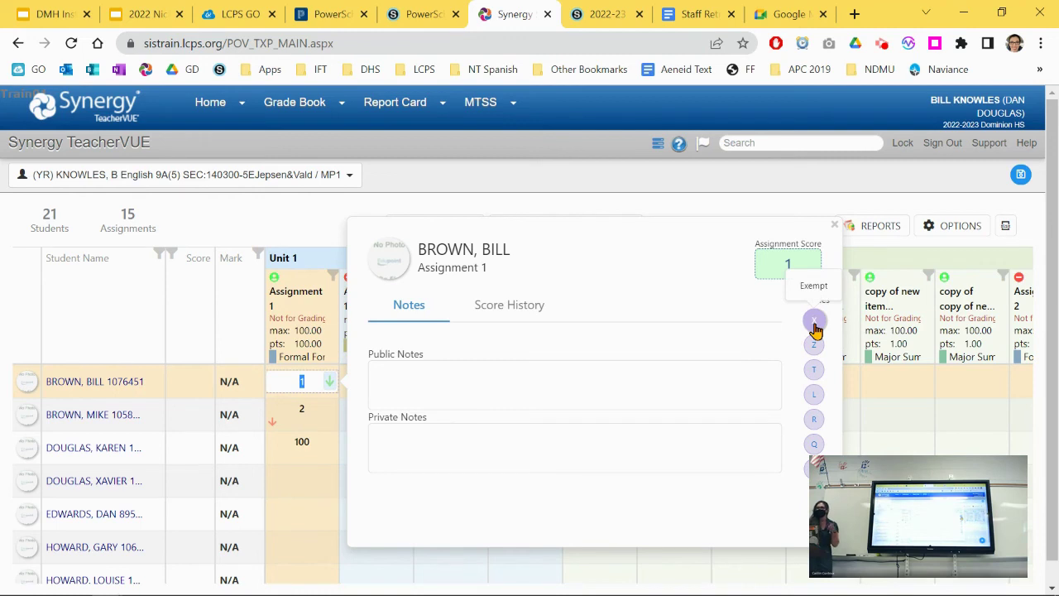
click(510, 306)
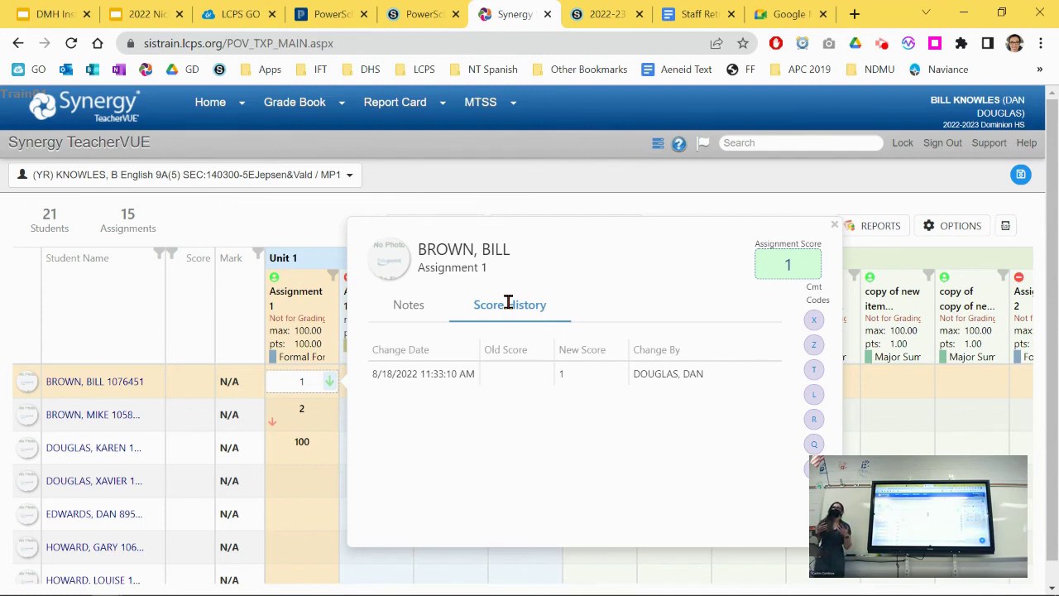
click(397, 308)
click(440, 378)
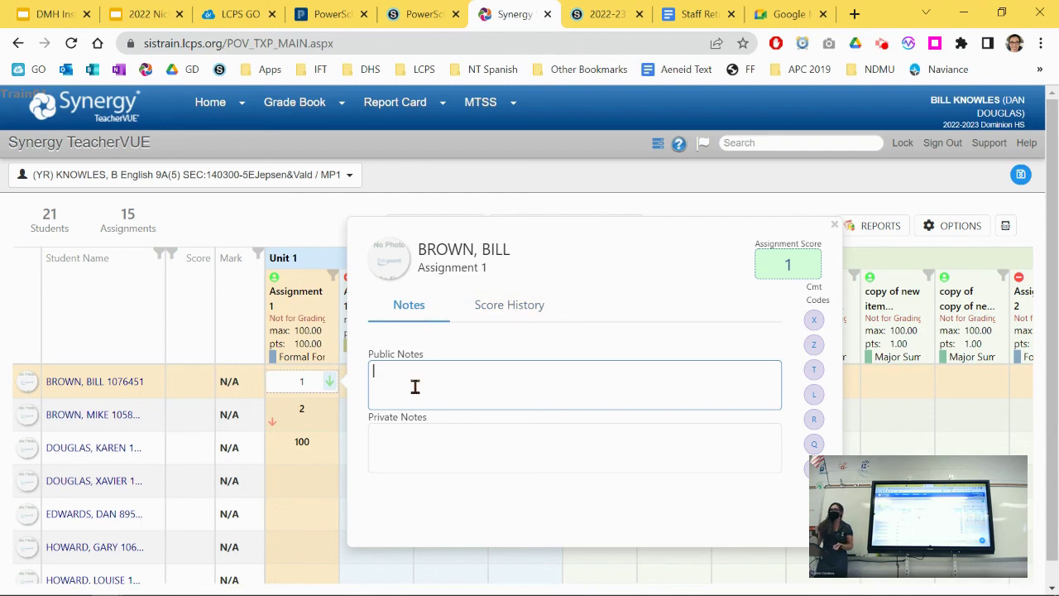
click(408, 465)
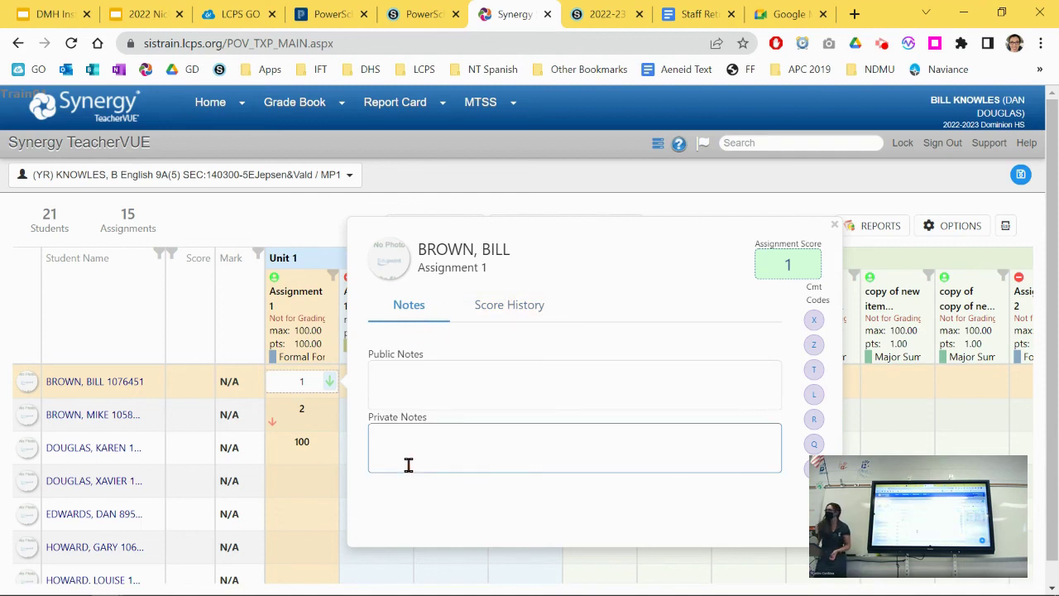
click(834, 224)
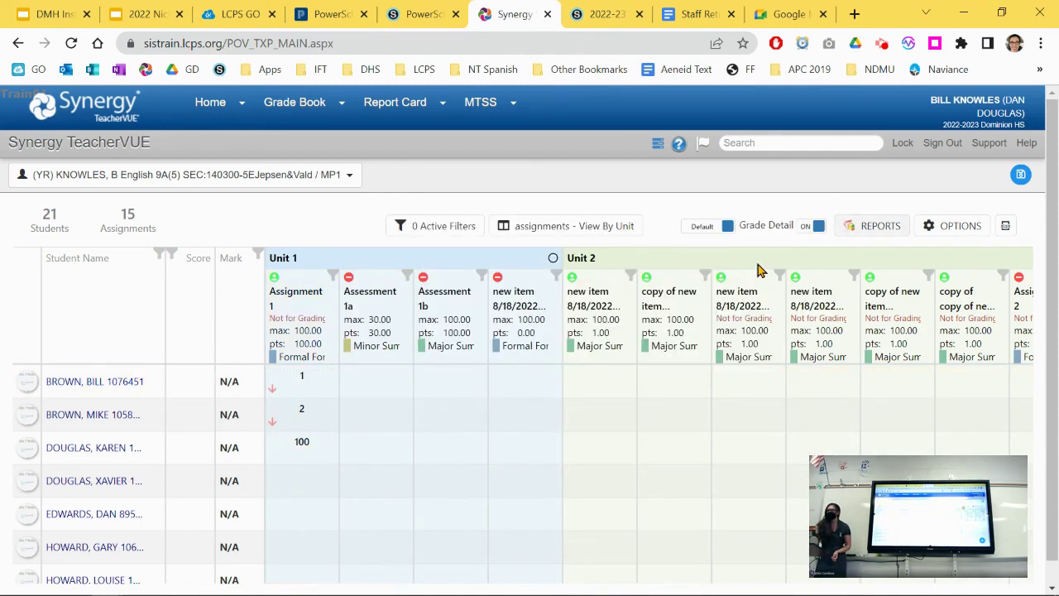
- View the same class in the Classic Grade Book and return to the New Grade Book
click(342, 106)
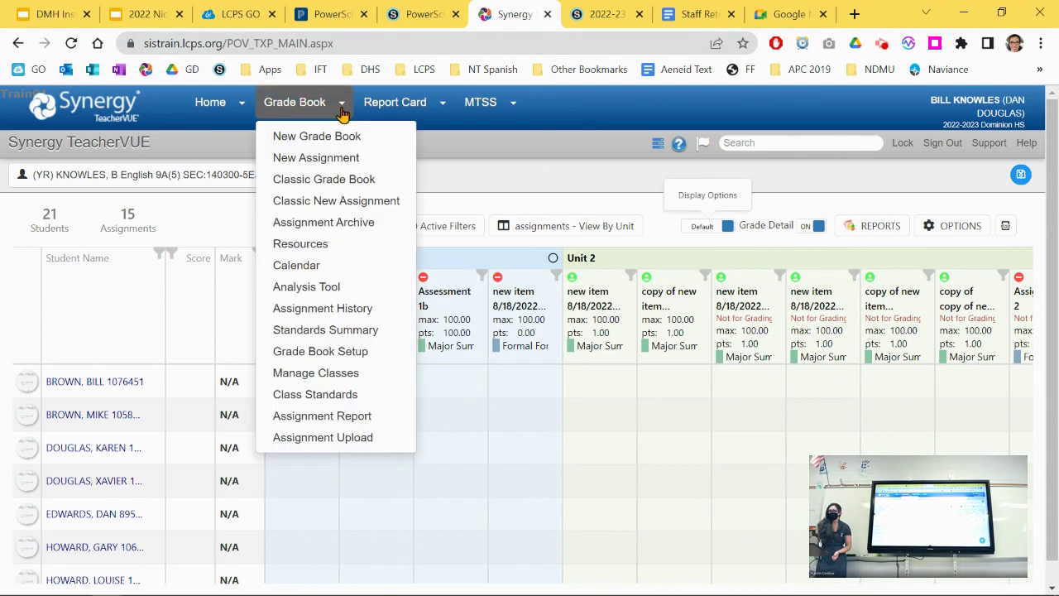
click(315, 180)
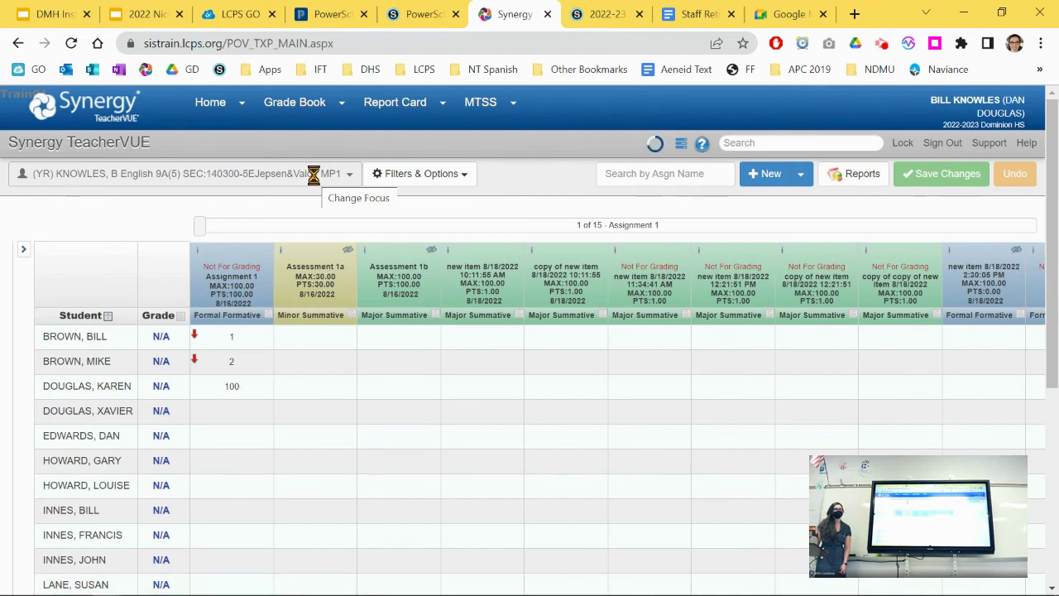
click(341, 106)
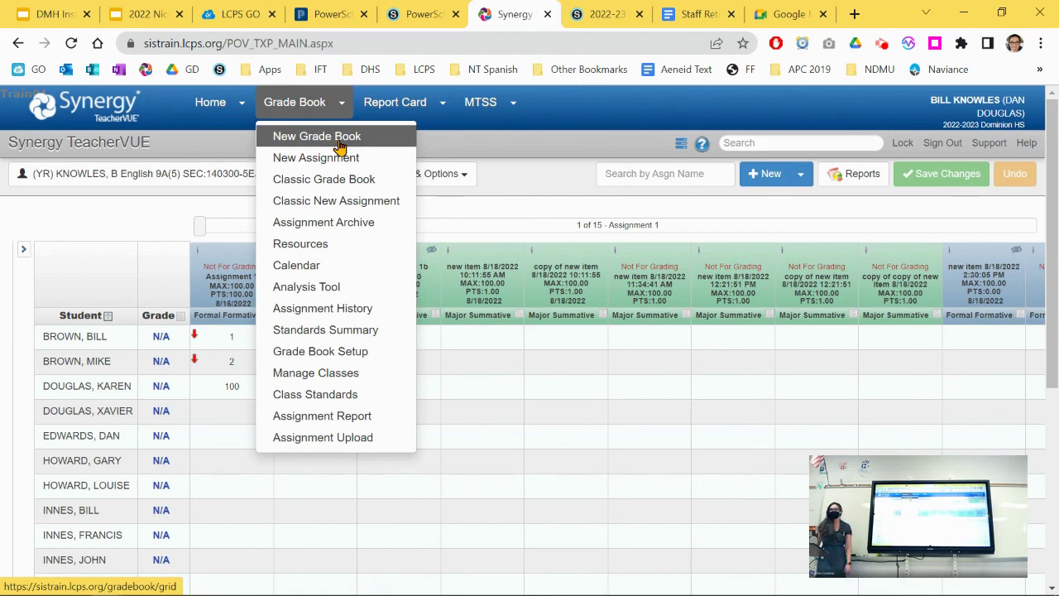
click(340, 146)
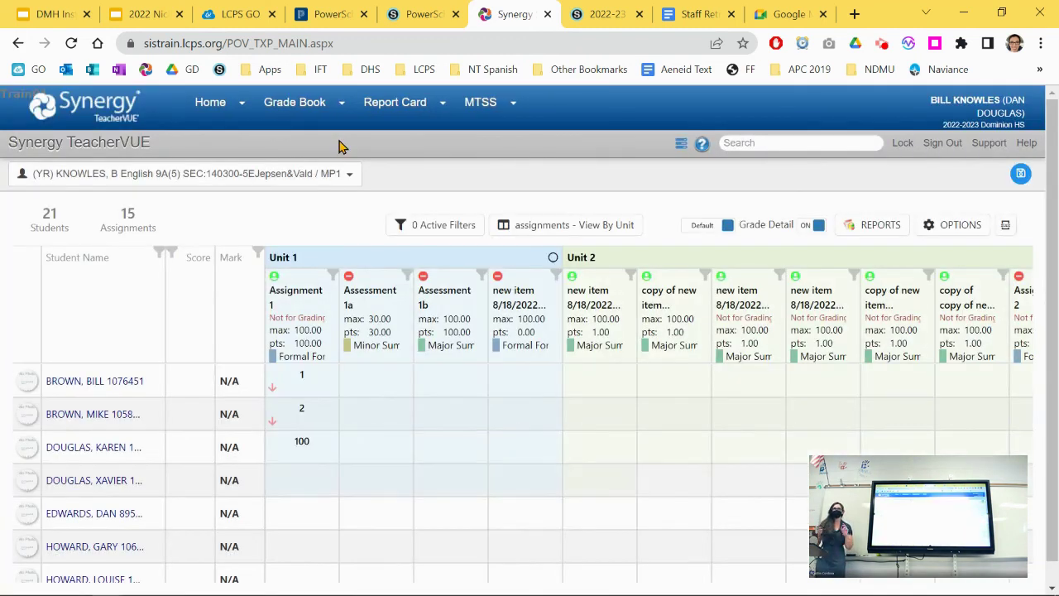